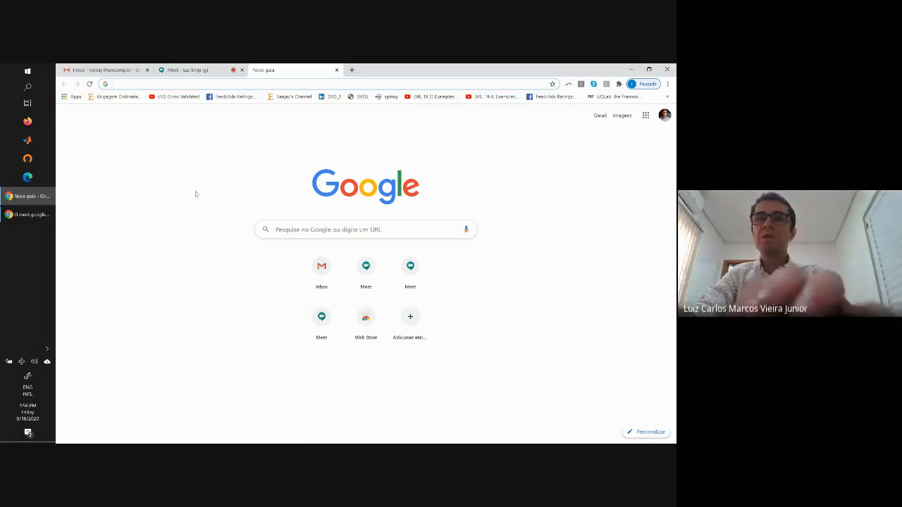
Step: Search the web for "ftool download" and open the official Ftool site
type("ftool")
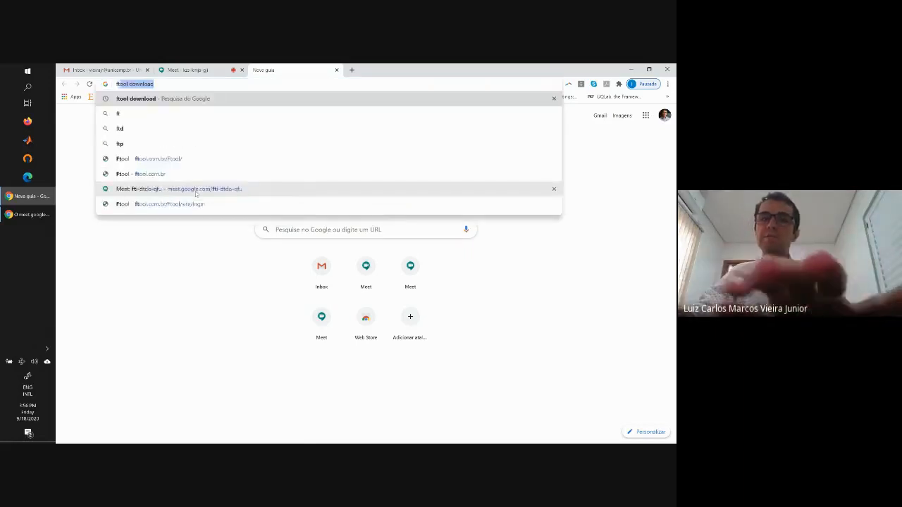
key("BackSpace")
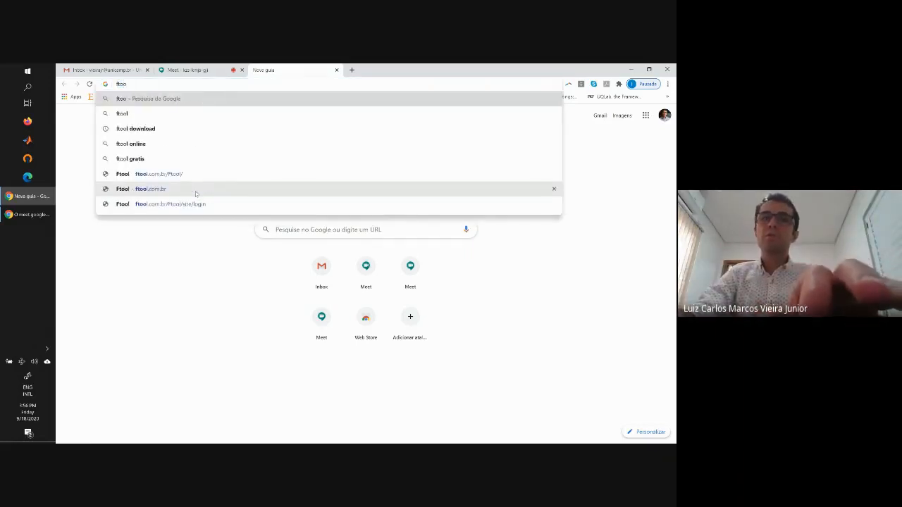
type("l")
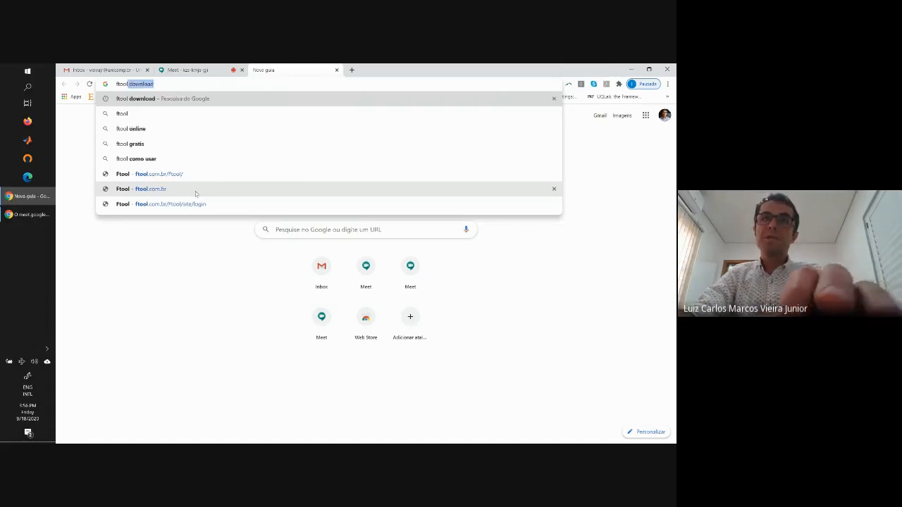
key("Return")
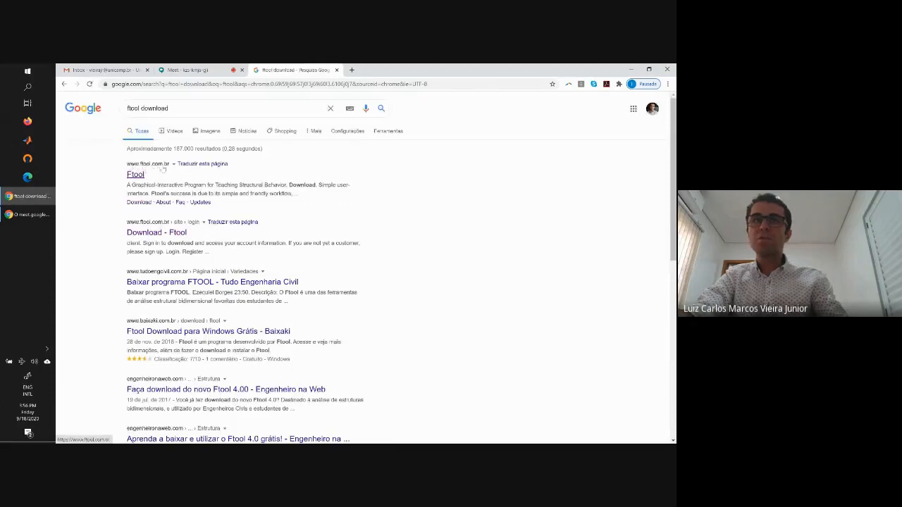
left_click(152, 170)
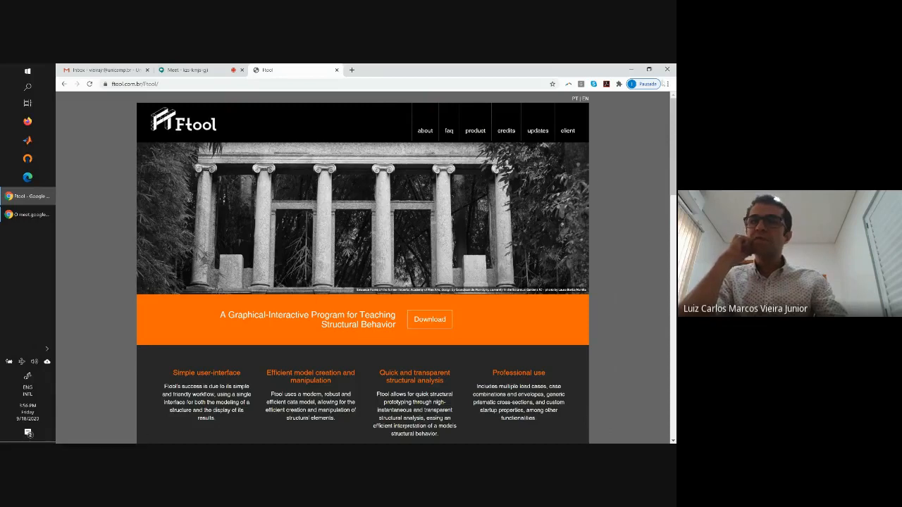
Step: Minimize the browser, launch Ftool from the desktop and maximize its window
left_click(630, 70)
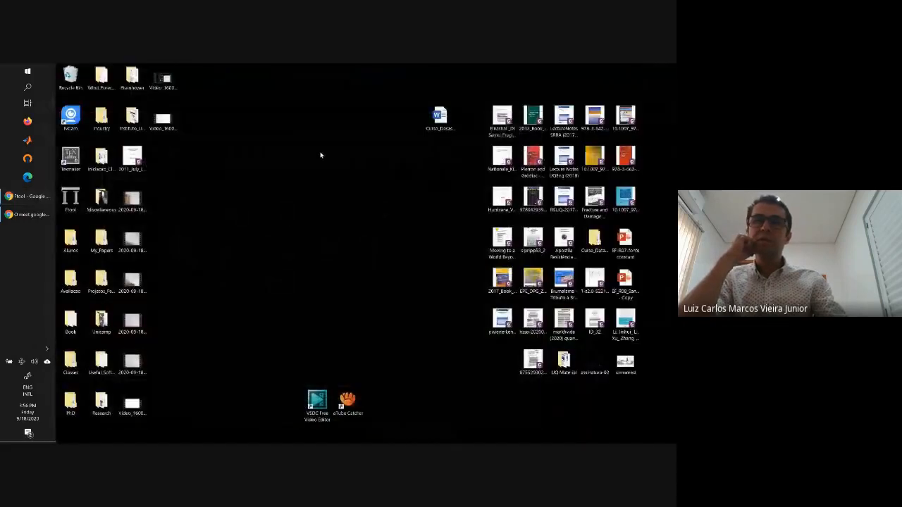
left_click(71, 198)
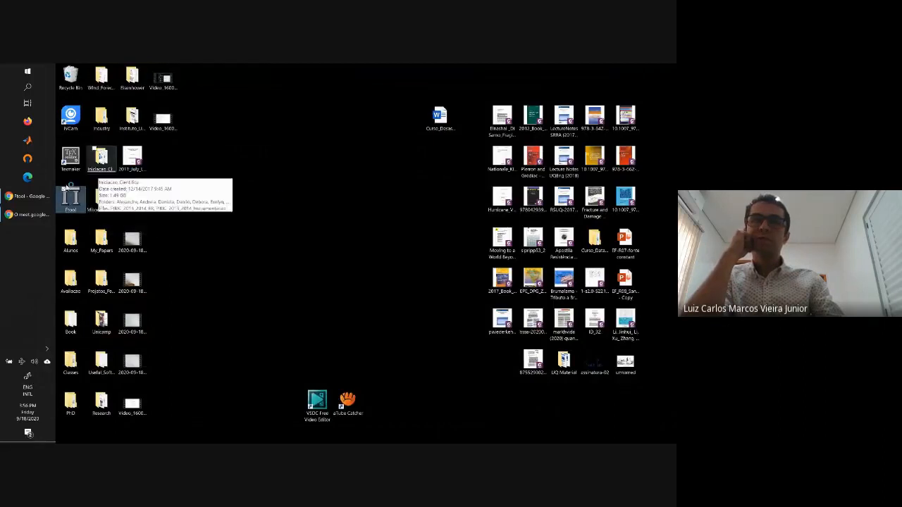
double_click(79, 199)
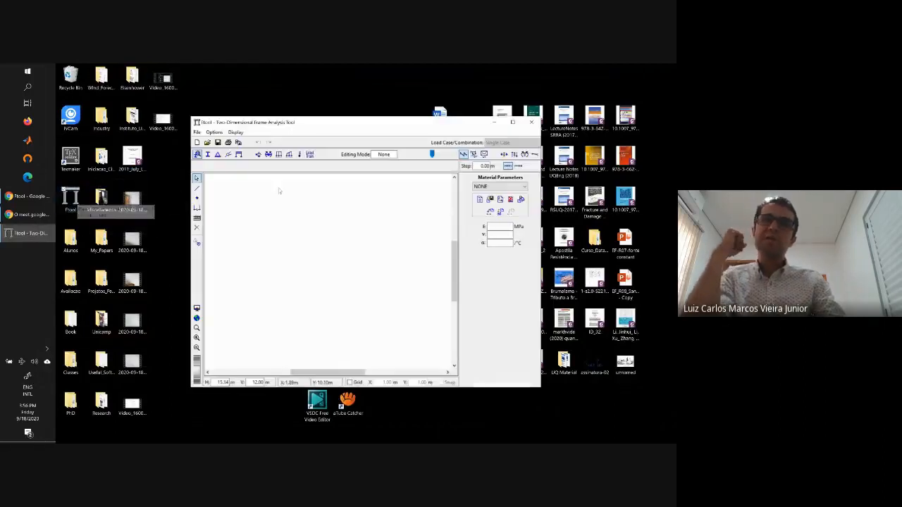
left_click(514, 123)
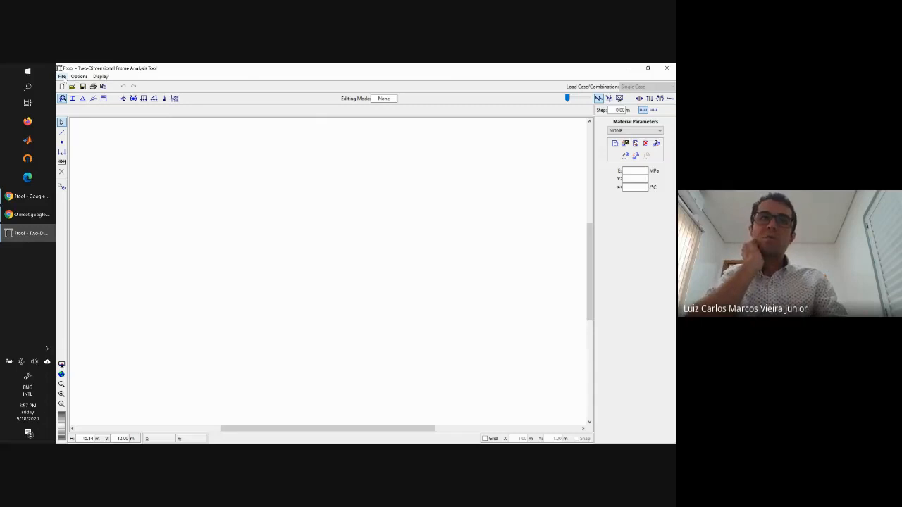
Step: Save the empty model on the Desktop under the file name aula1
left_click(63, 77)
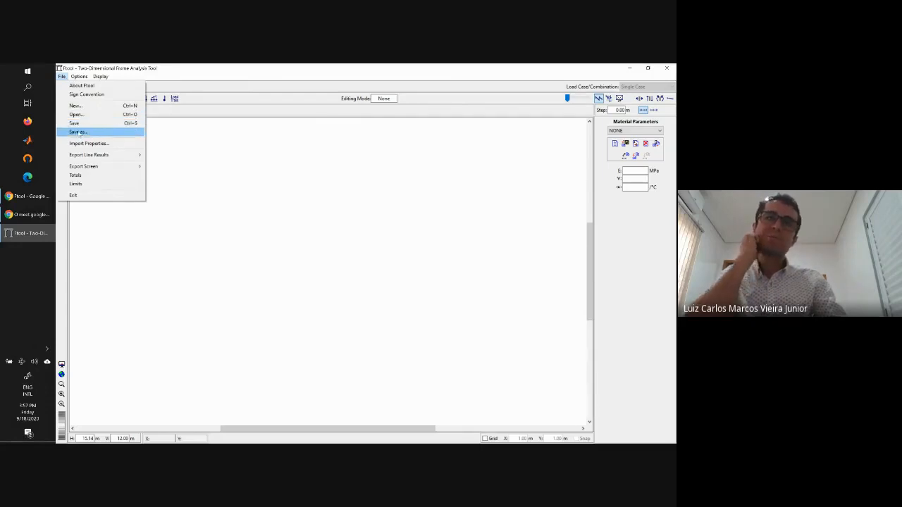
left_click(79, 132)
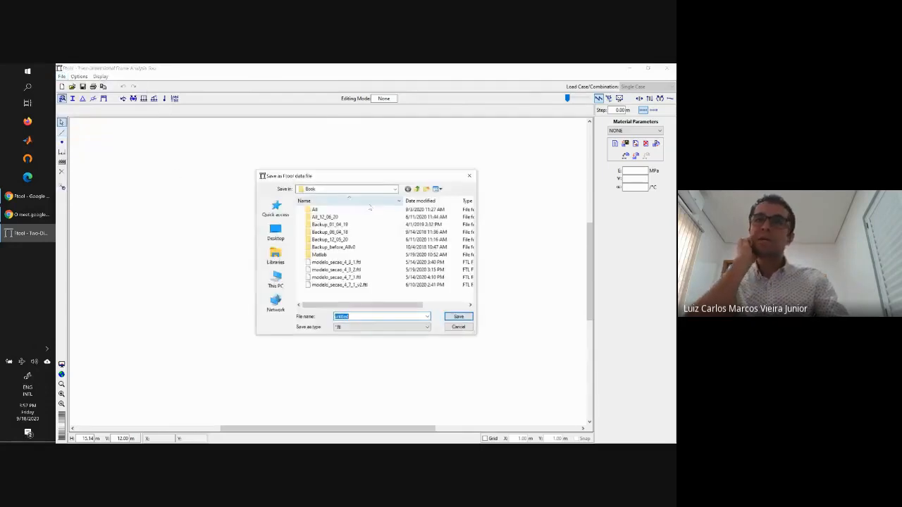
left_click(276, 232)
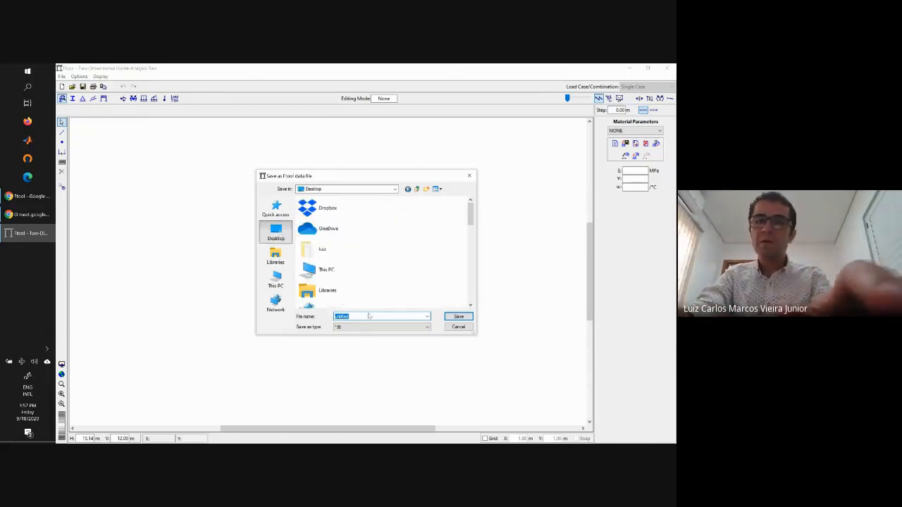
type("aula1")
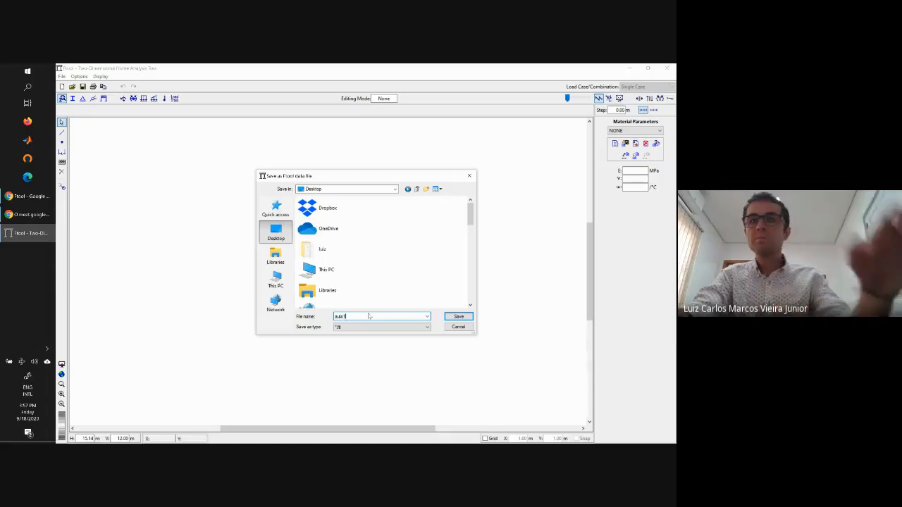
key("Return")
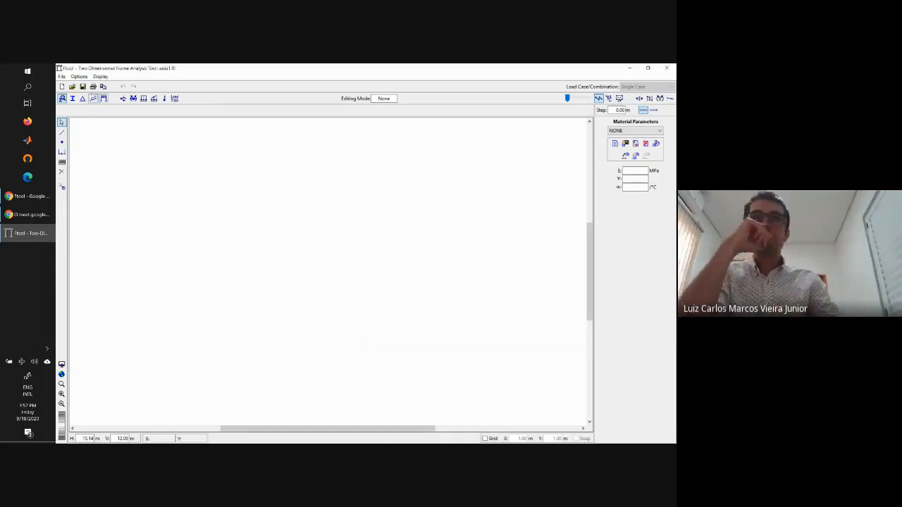
Step: Set the units and number formatting to the kN-m preset
left_click(63, 77)
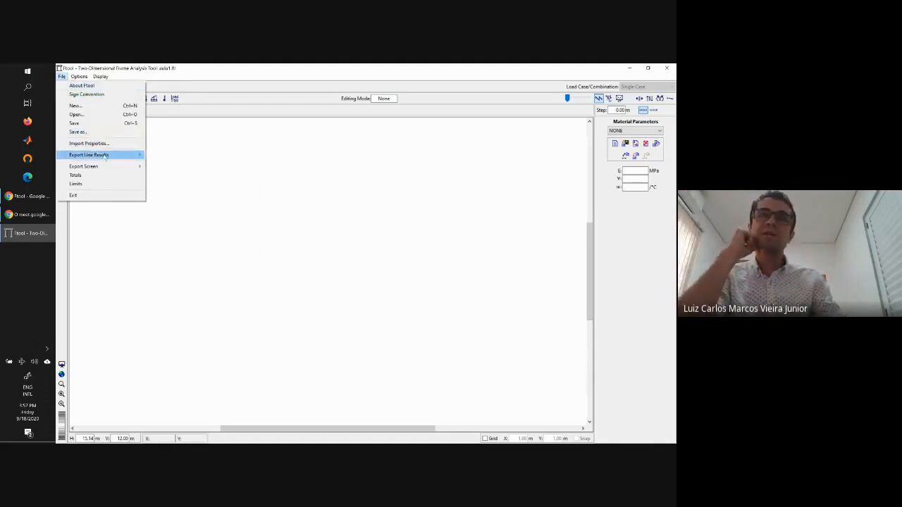
mouse_move(105, 157)
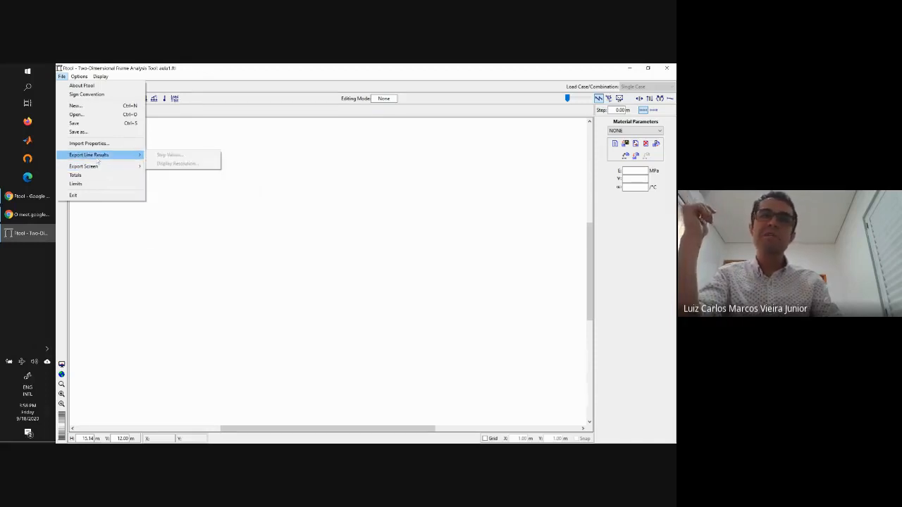
mouse_move(79, 77)
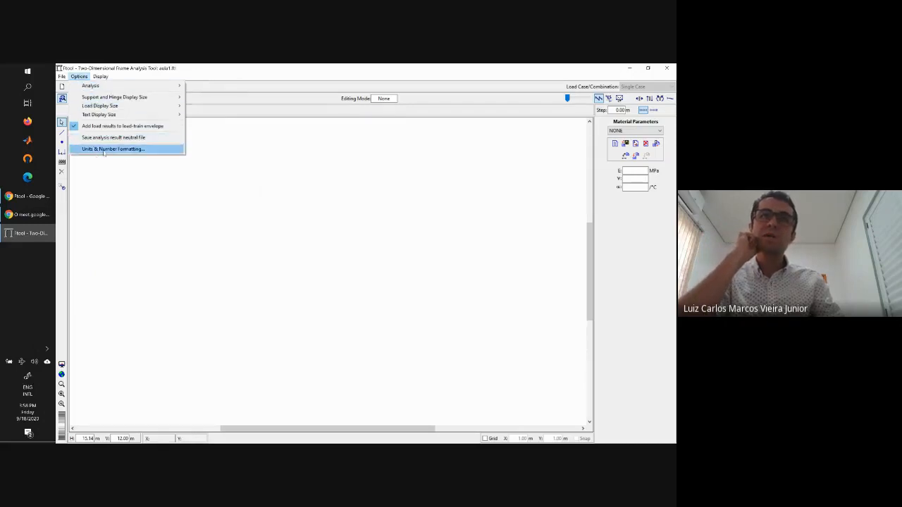
left_click(138, 150)
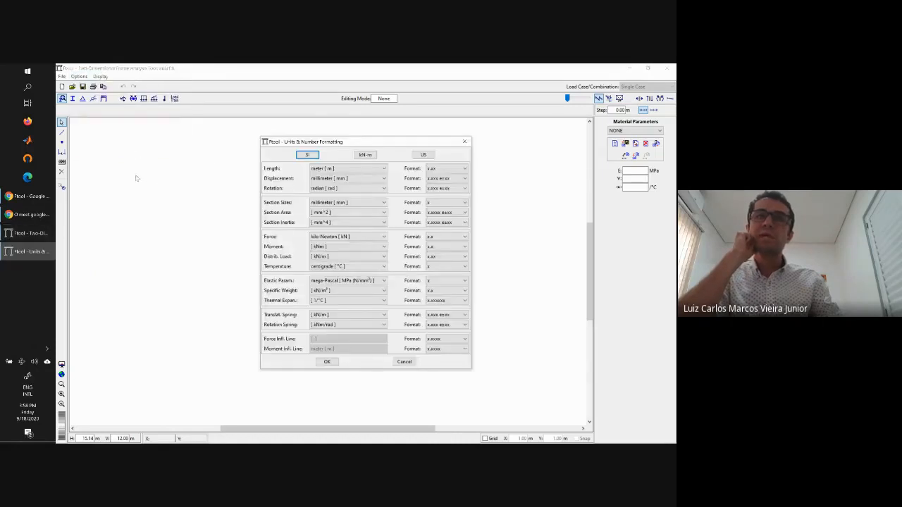
left_click_drag(326, 143, 254, 143)
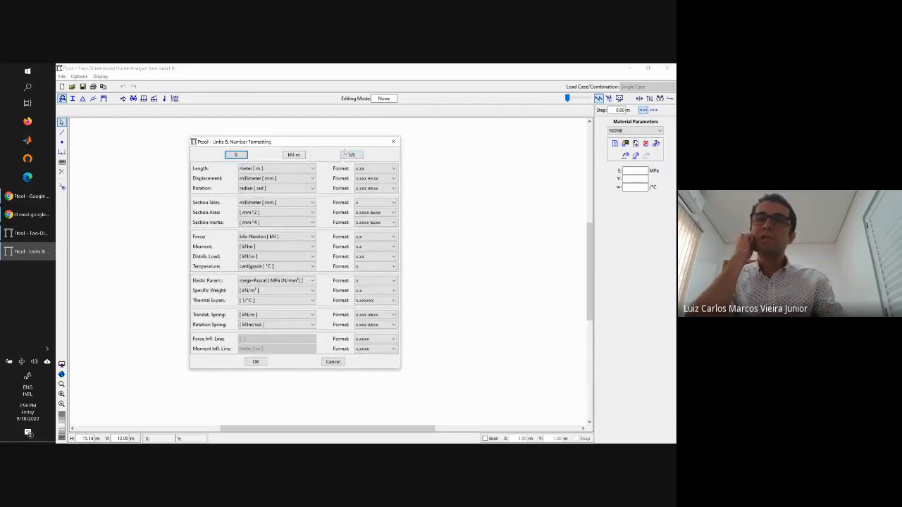
left_click(296, 155)
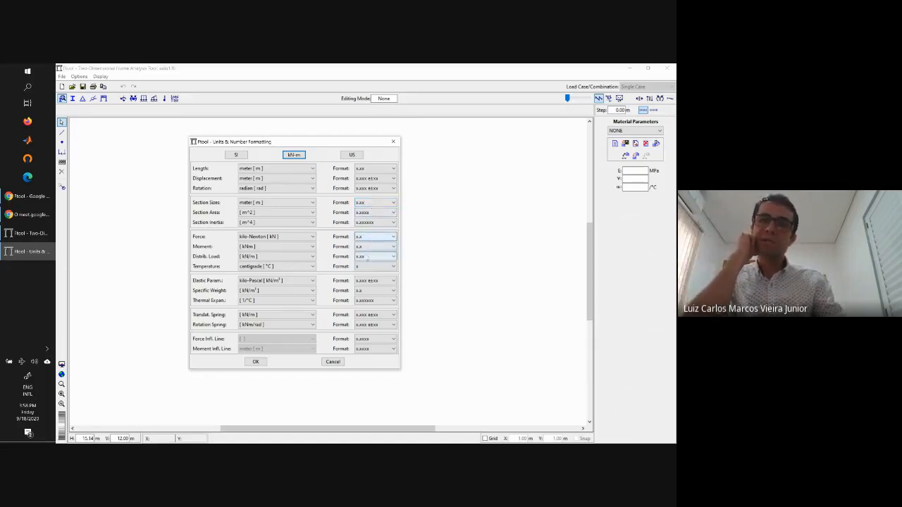
left_click(256, 361)
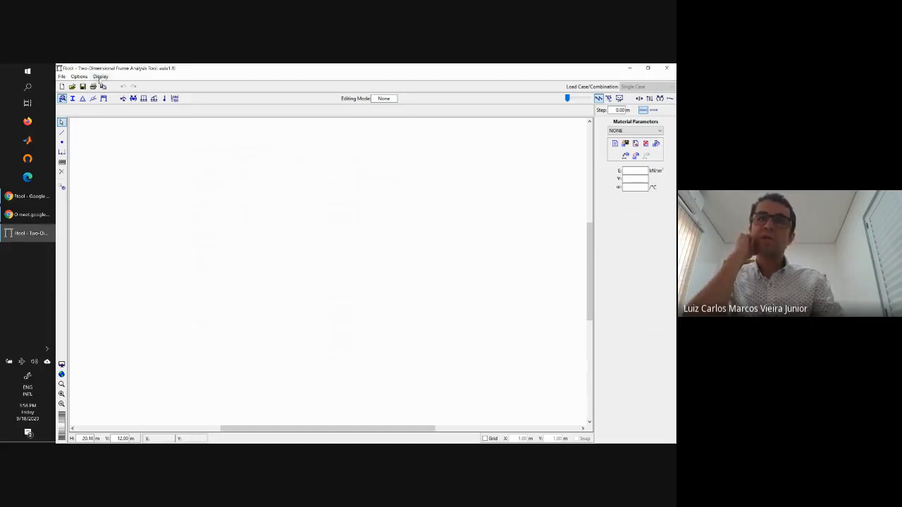
left_click(100, 76)
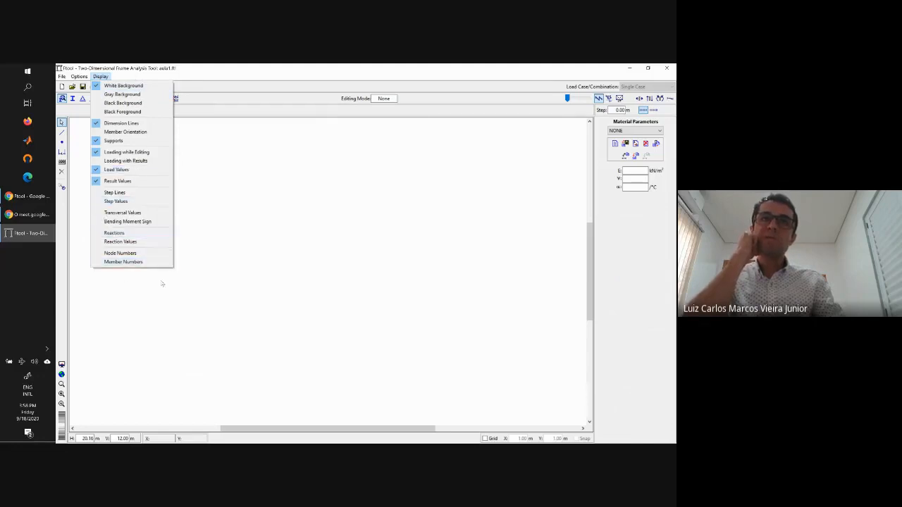
left_click(236, 222)
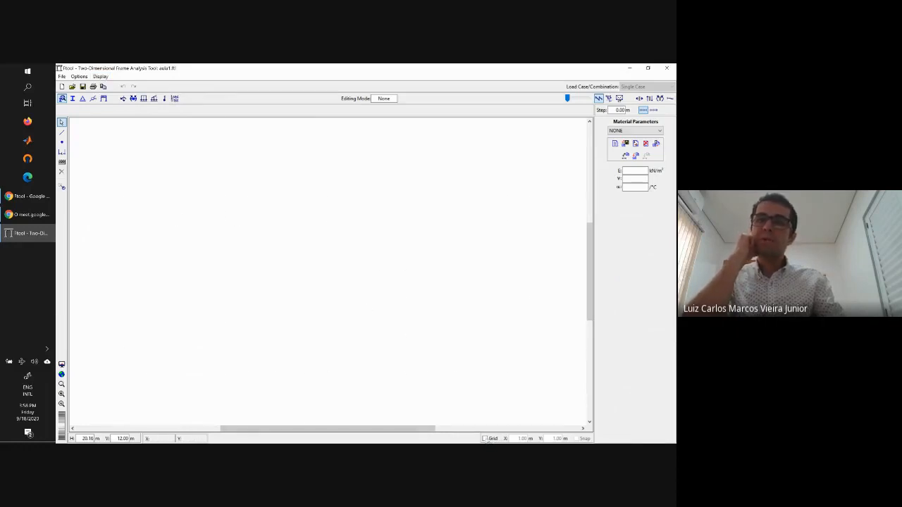
Step: Turn on the drawing grid and snapping to its points
left_click(485, 438)
left_click(515, 438)
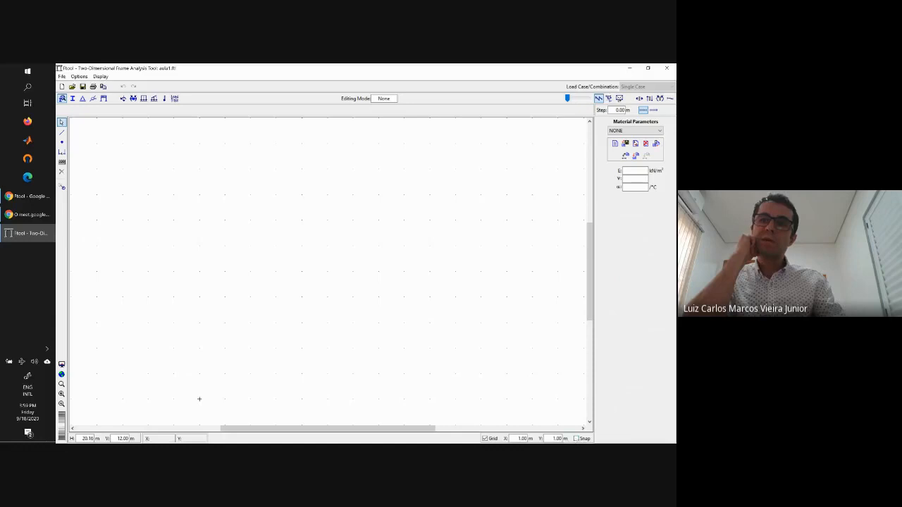
left_click(577, 439)
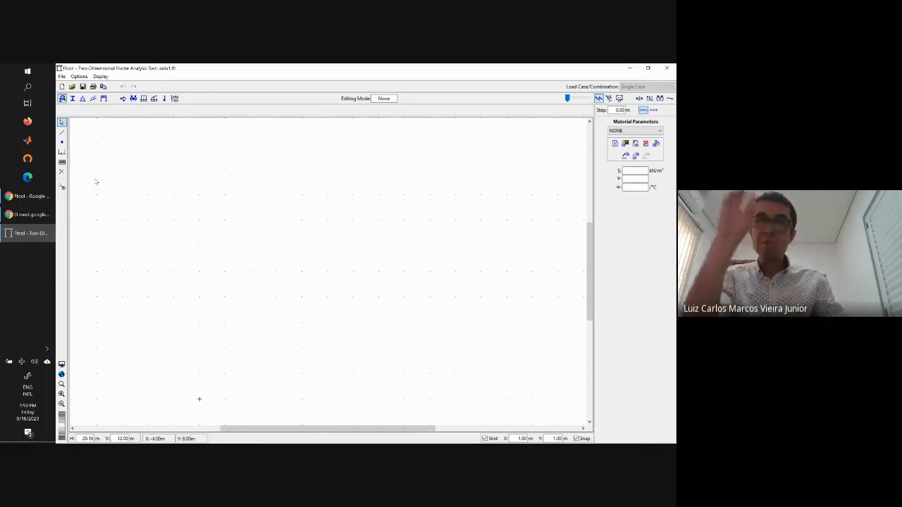
Step: Draw three consecutive horizontal members along Y = 0 with nodes at X = 0, 2, 8 and 10 m, and fit the beam to the view
left_click(61, 132)
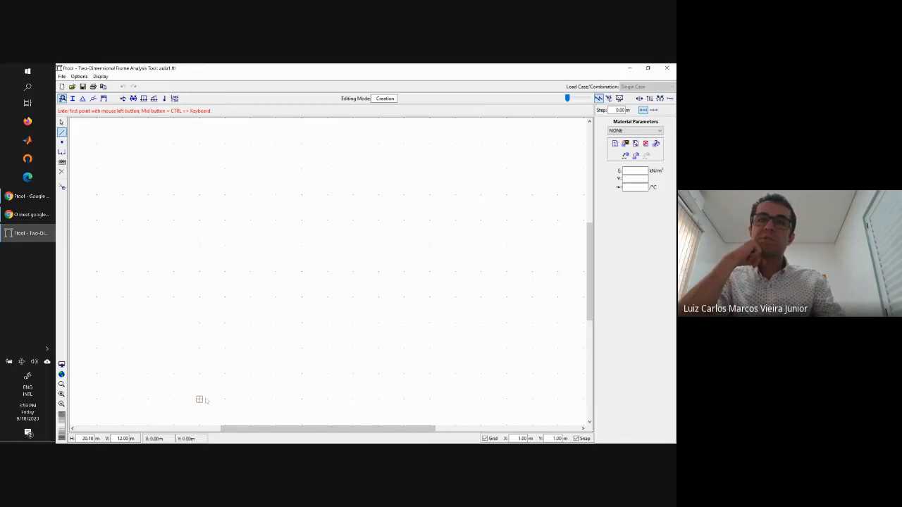
left_click(200, 400)
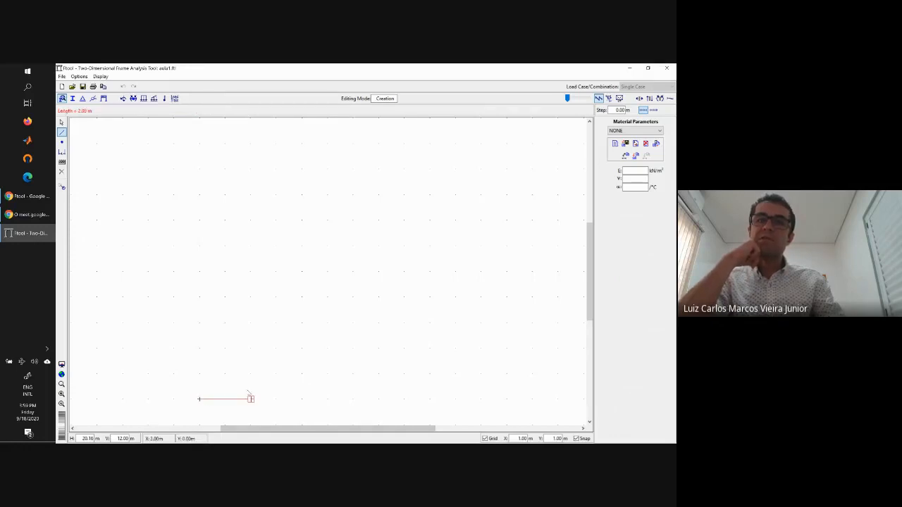
left_click(248, 394)
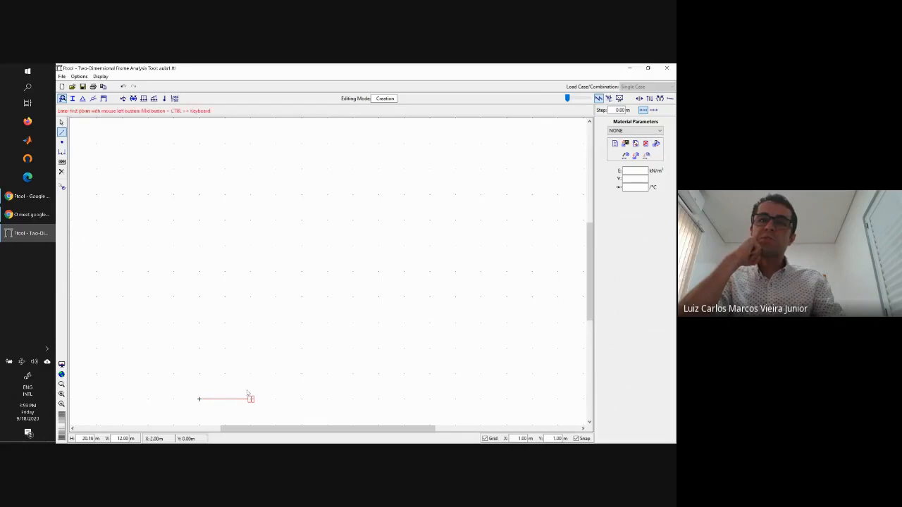
left_click(247, 394)
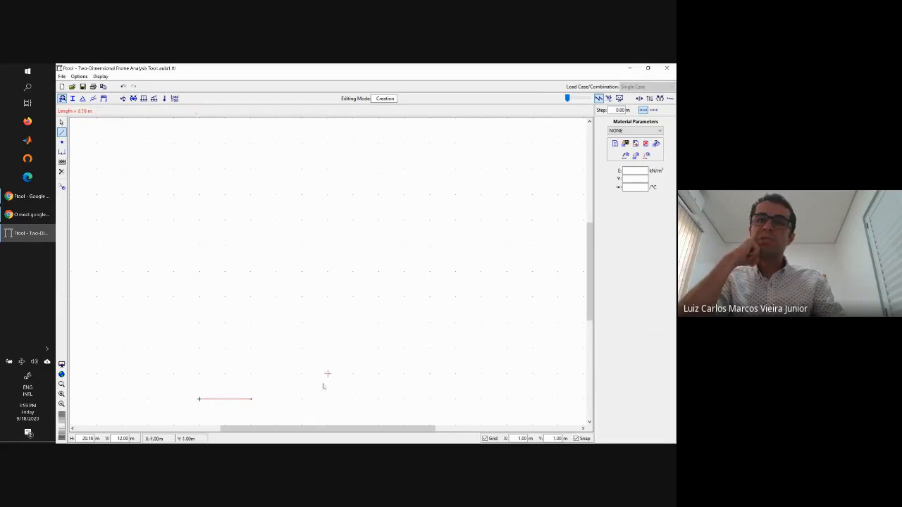
left_click(405, 400)
left_click(405, 400)
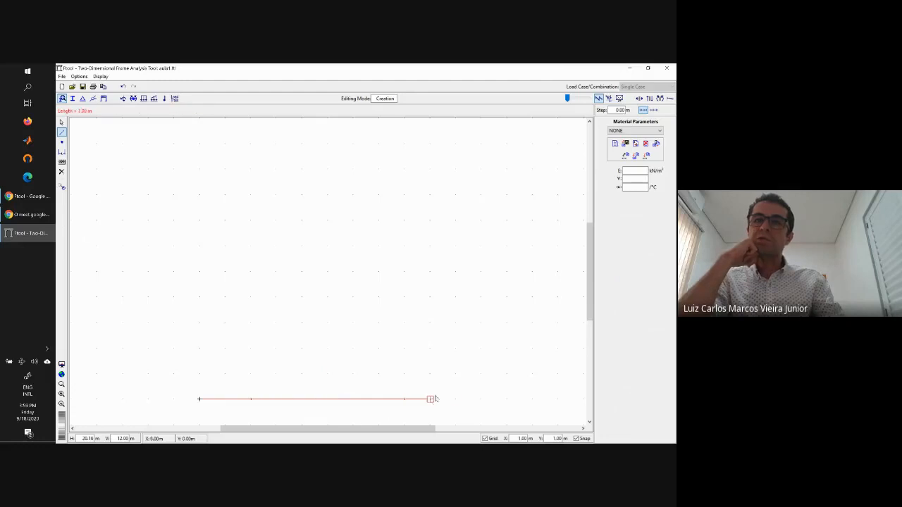
left_click(456, 399)
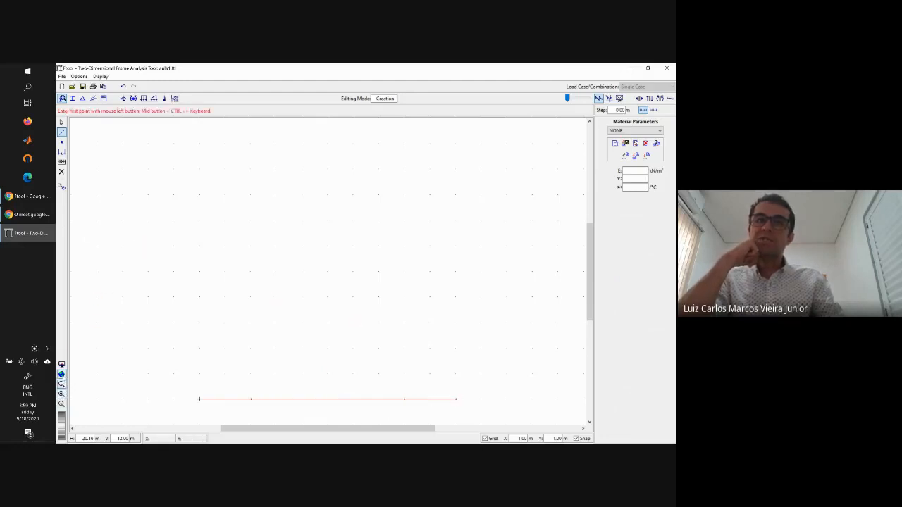
left_click(61, 374)
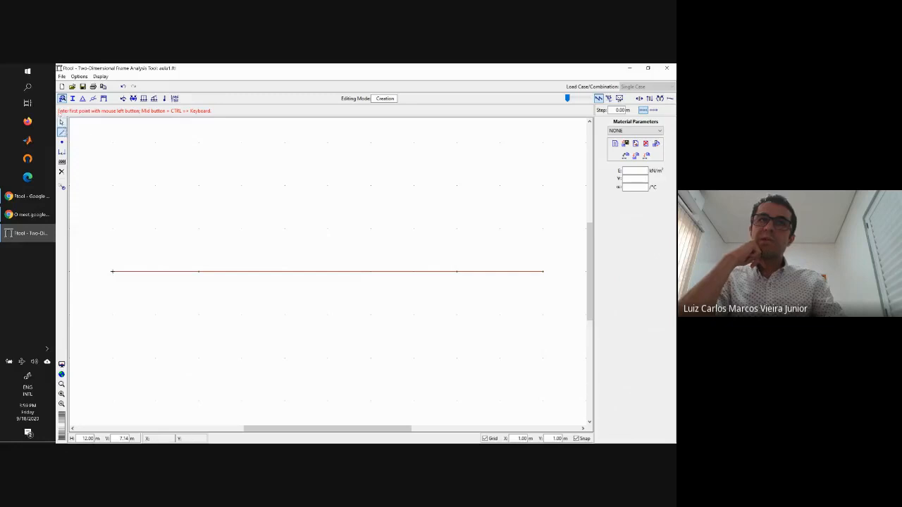
left_click(62, 123)
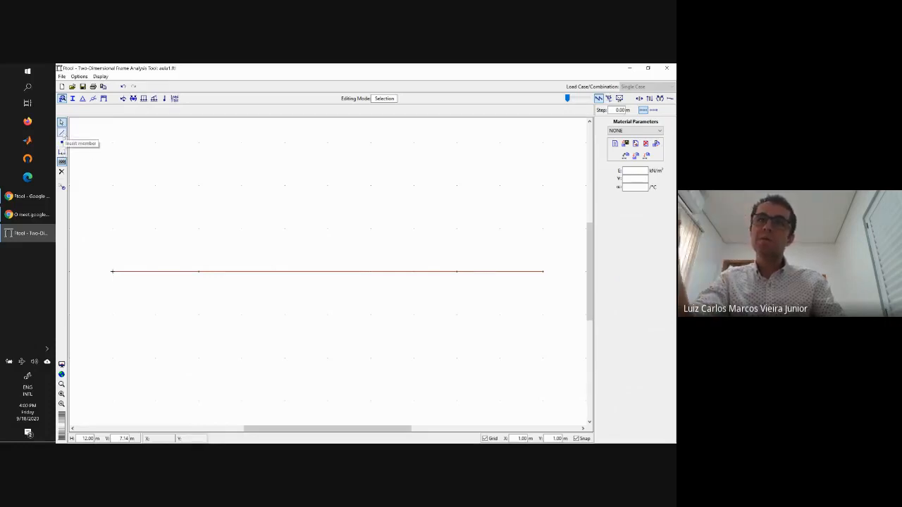
double_click(62, 132)
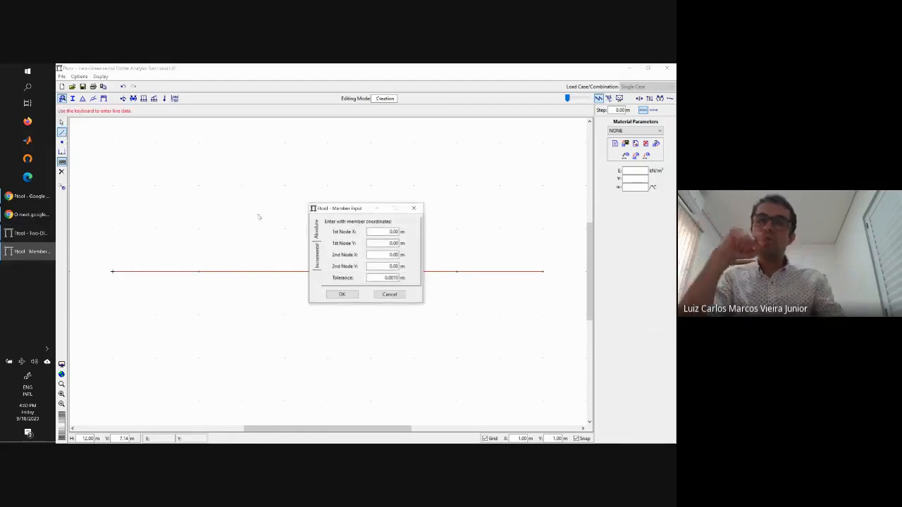
left_click(385, 231)
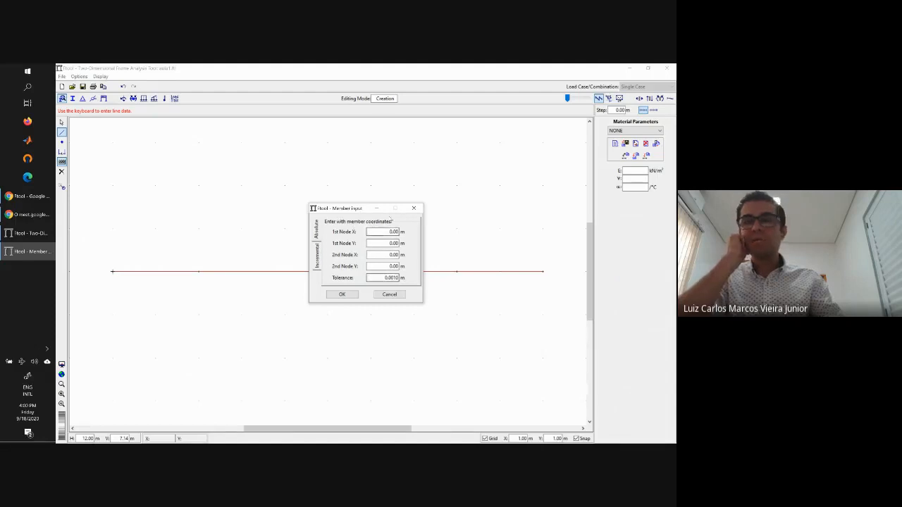
left_click(386, 296)
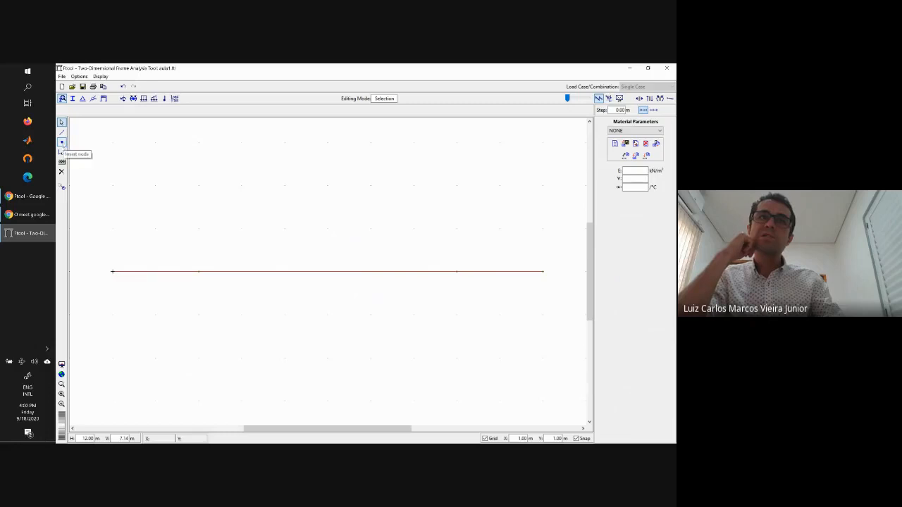
Step: Insert a node on the beam at X = 5 m, Y = 0, and return to selection mode
left_click(61, 142)
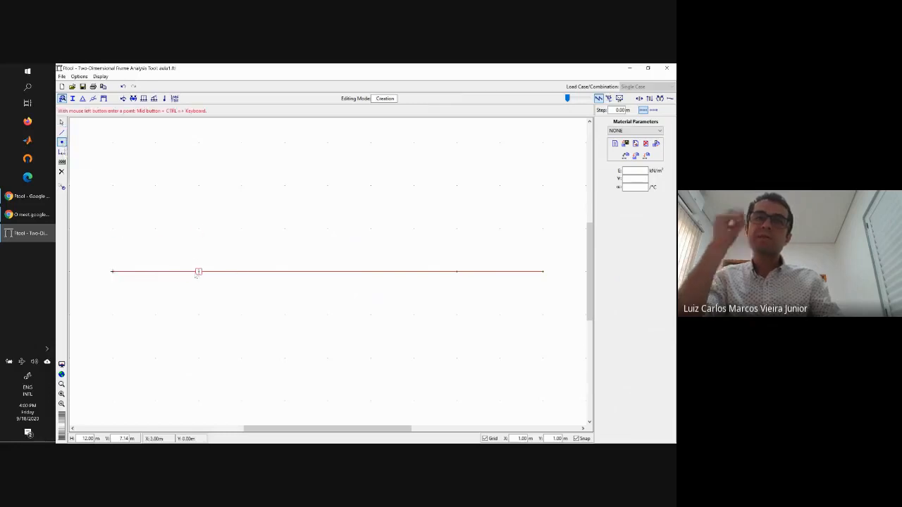
left_click(197, 274)
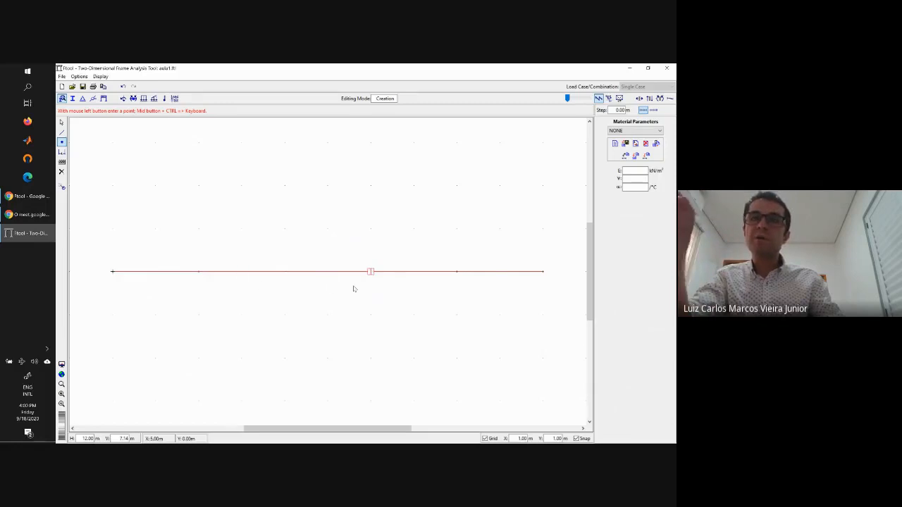
left_click(328, 290)
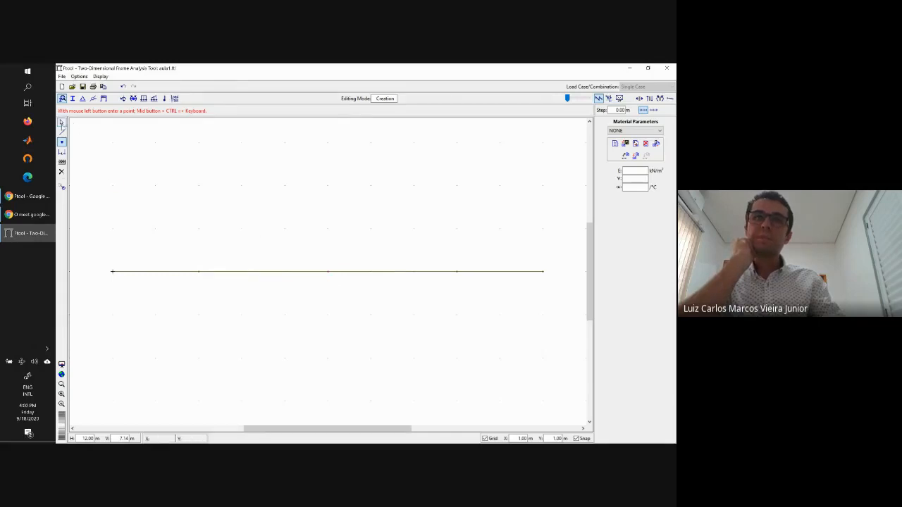
left_click(62, 123)
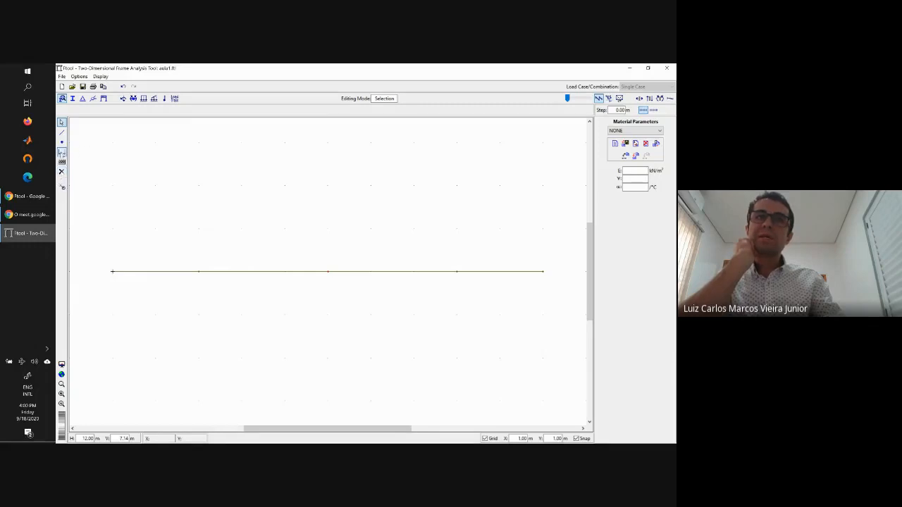
Step: Add a dimension line 1 m below the beam from X = 0 to X = 2 m, and delete it
left_click(61, 153)
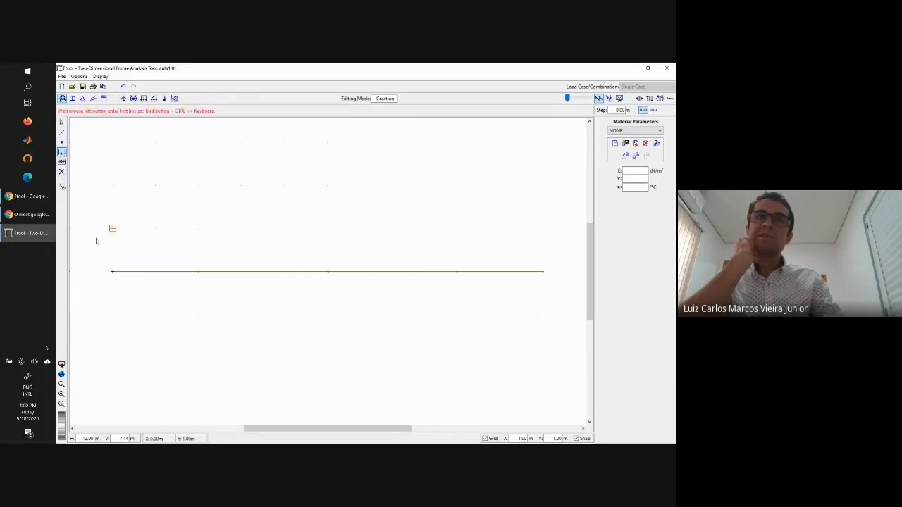
left_click(112, 272)
left_click(197, 271)
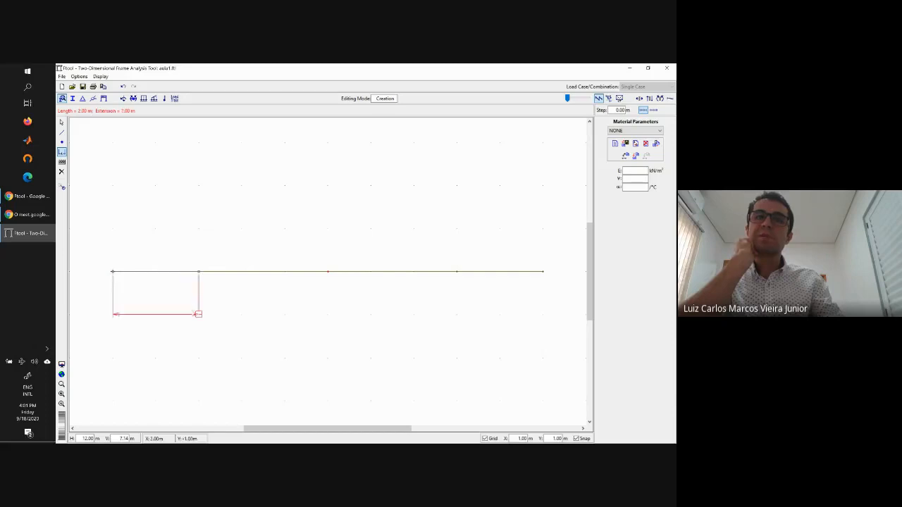
left_click(198, 314)
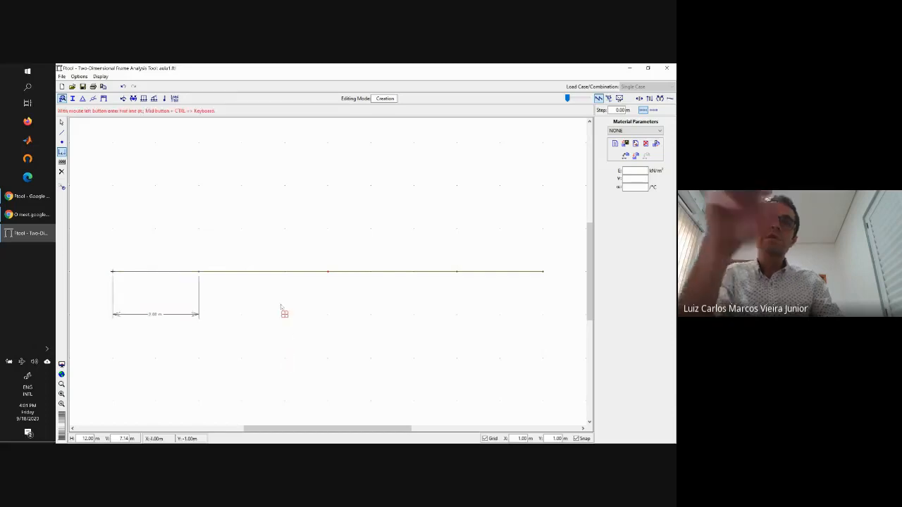
key("Escape")
left_click_drag(216, 304, 102, 343)
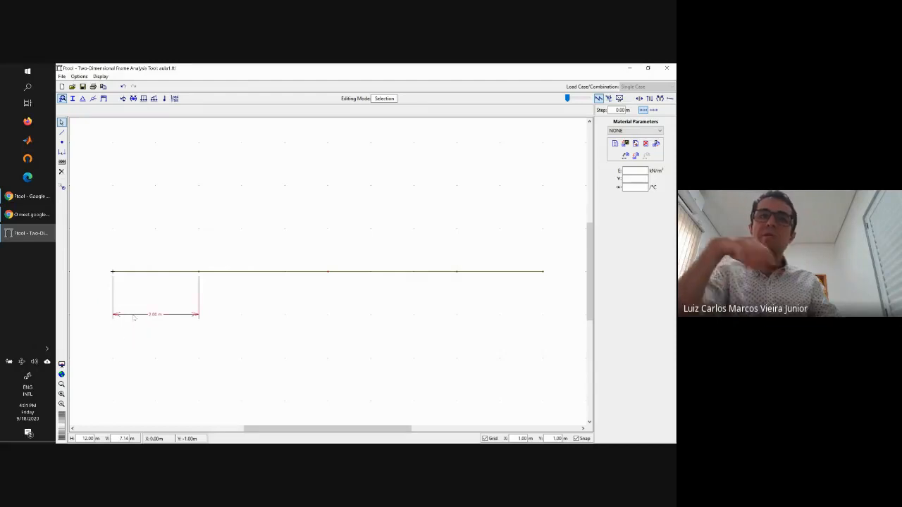
key("Delete")
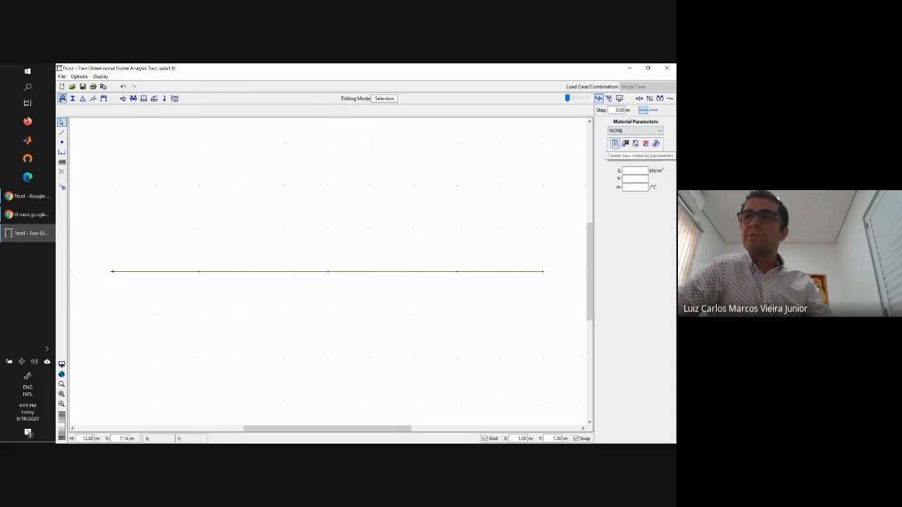
Step: Create a material labelled concreto of type Concrete Isotropic and apply it to all members
left_click(615, 143)
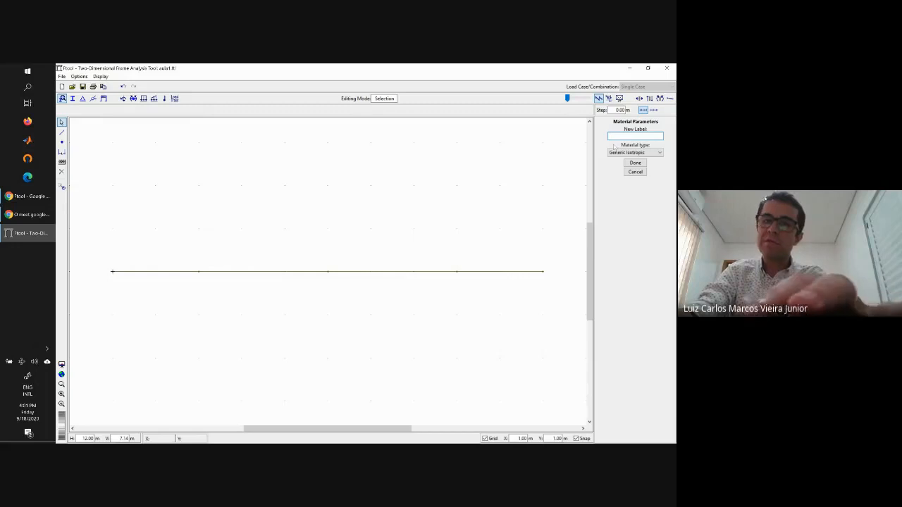
type("concreto")
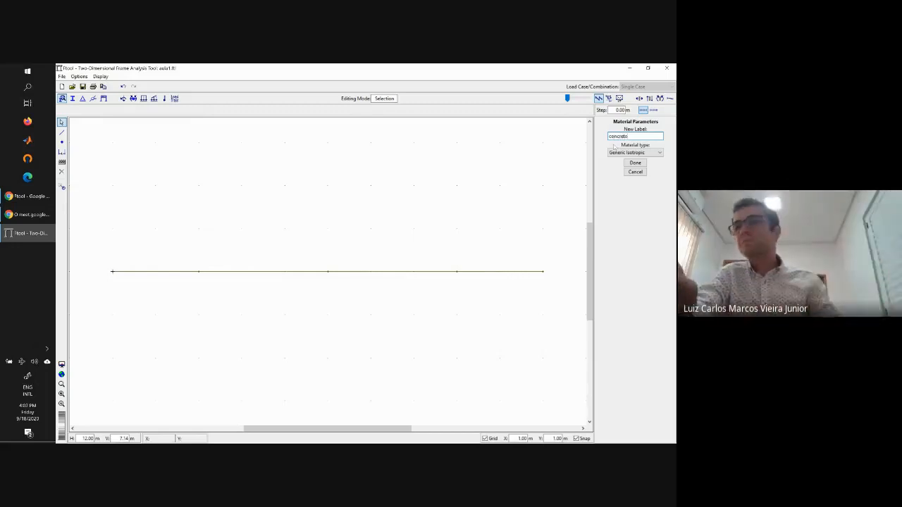
left_click(650, 153)
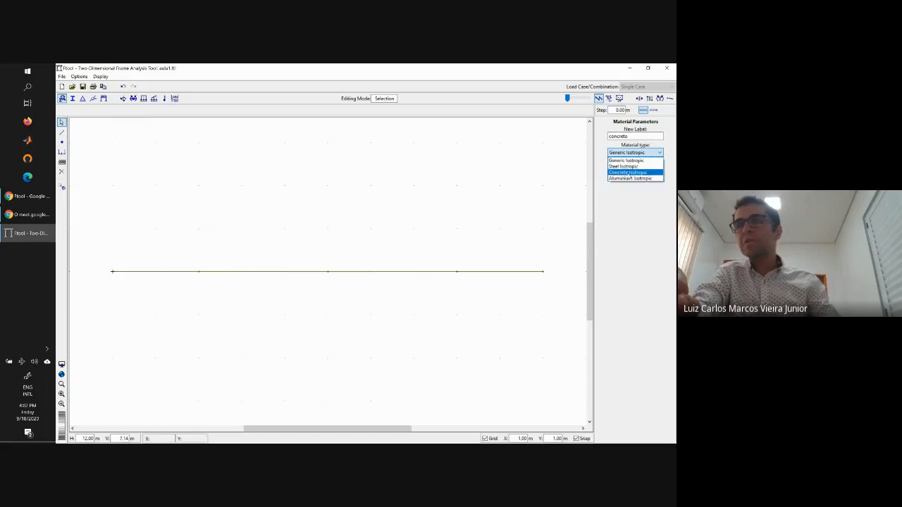
left_click(628, 172)
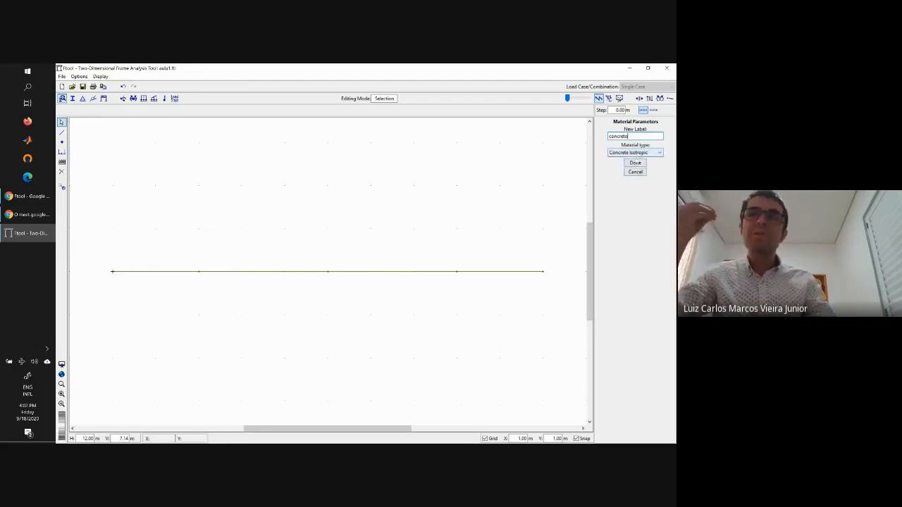
left_click(636, 164)
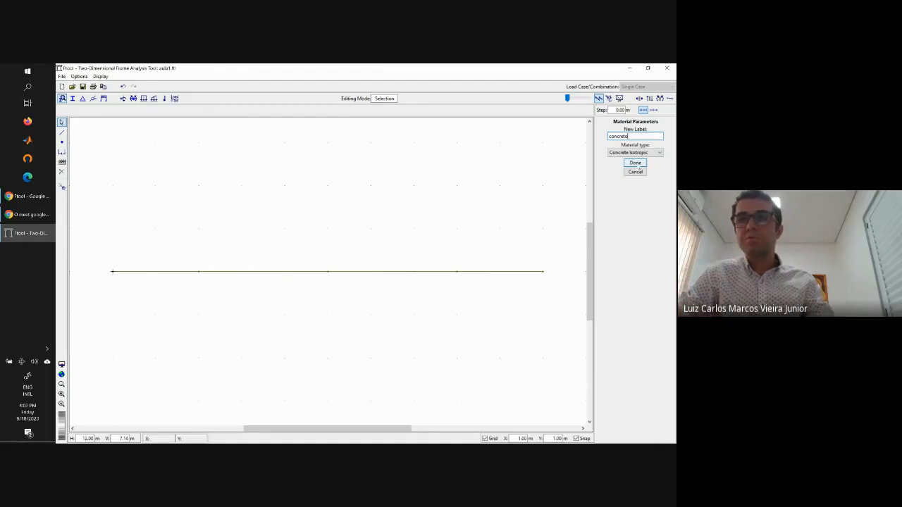
left_click(639, 166)
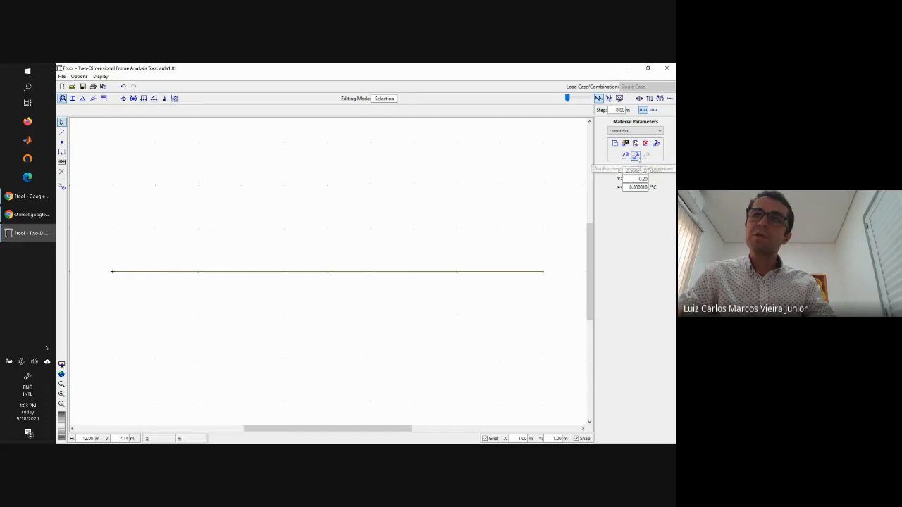
Step: Review the concrete's elastic modulus, Poisson's ratio and thermal expansion coefficient, and inspect the attributes of the first two members
left_click_drag(626, 171, 653, 175)
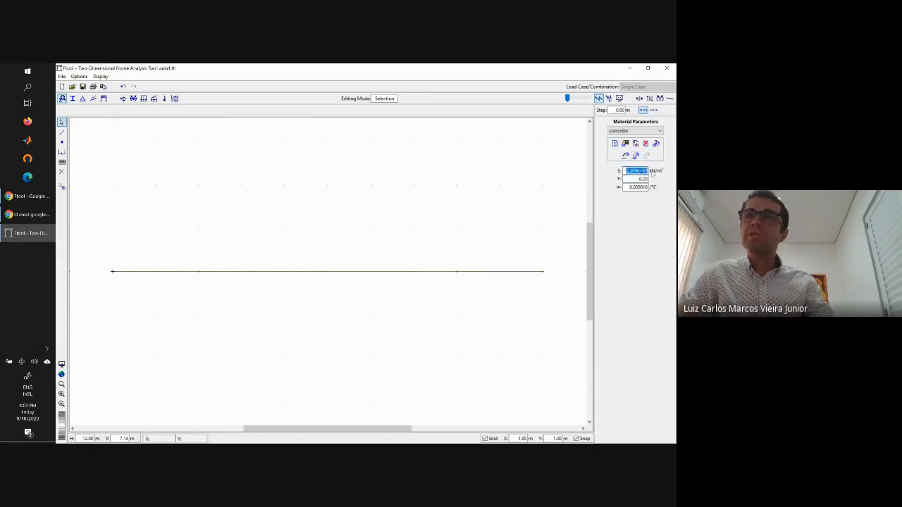
mouse_move(640, 180)
left_mouse_down()
mouse_move(636, 187)
mouse_move(647, 188)
left_mouse_up()
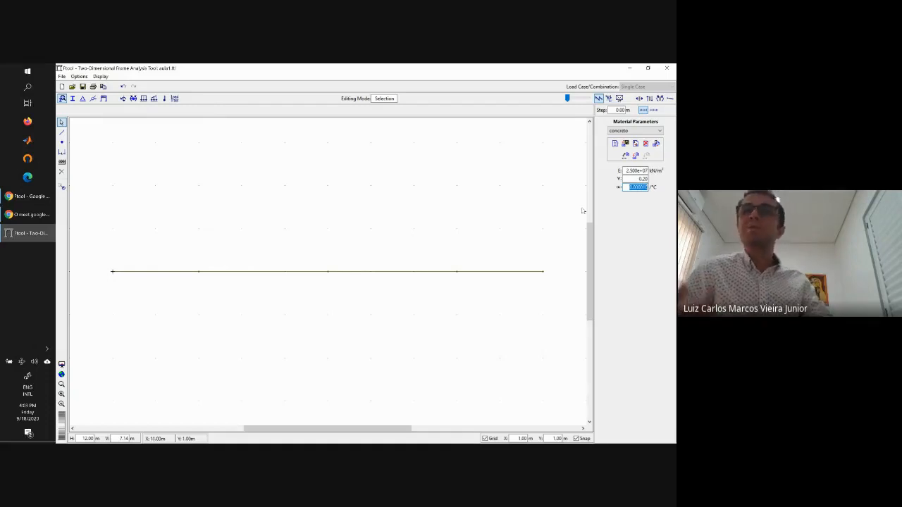
left_click(639, 187)
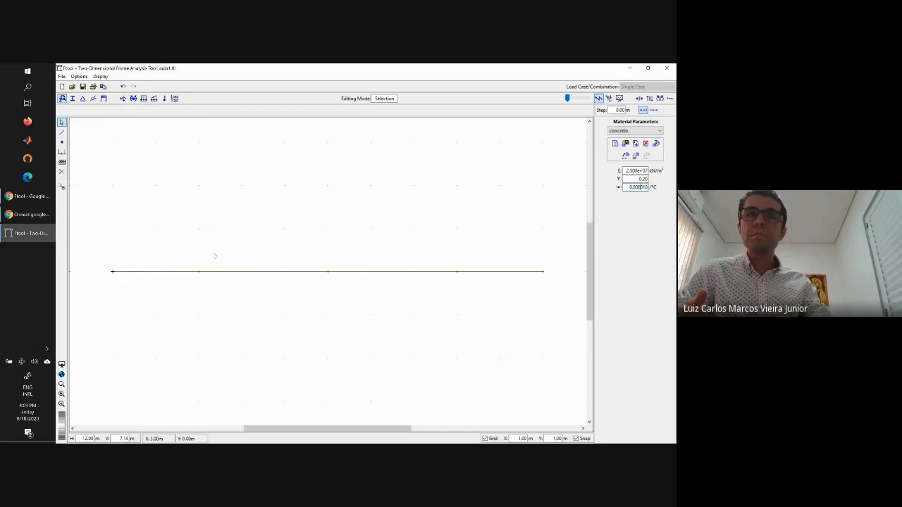
left_click(187, 274)
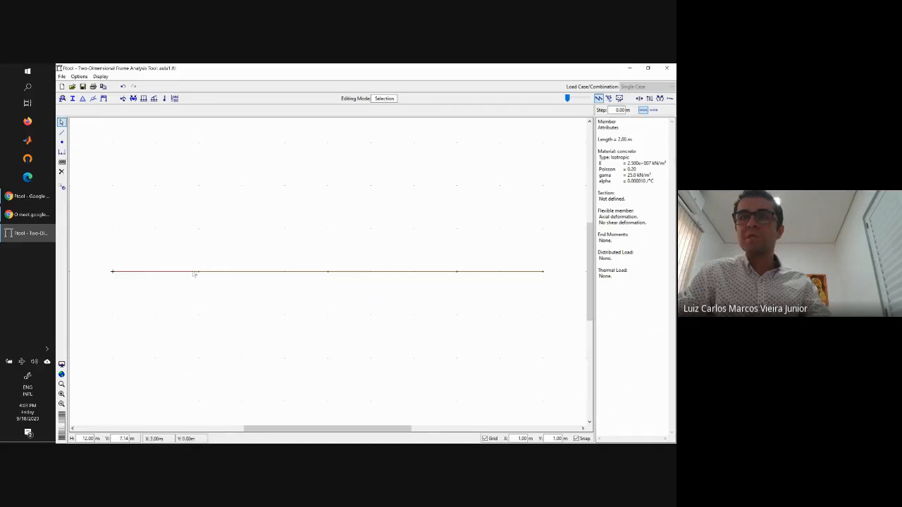
left_click(231, 272)
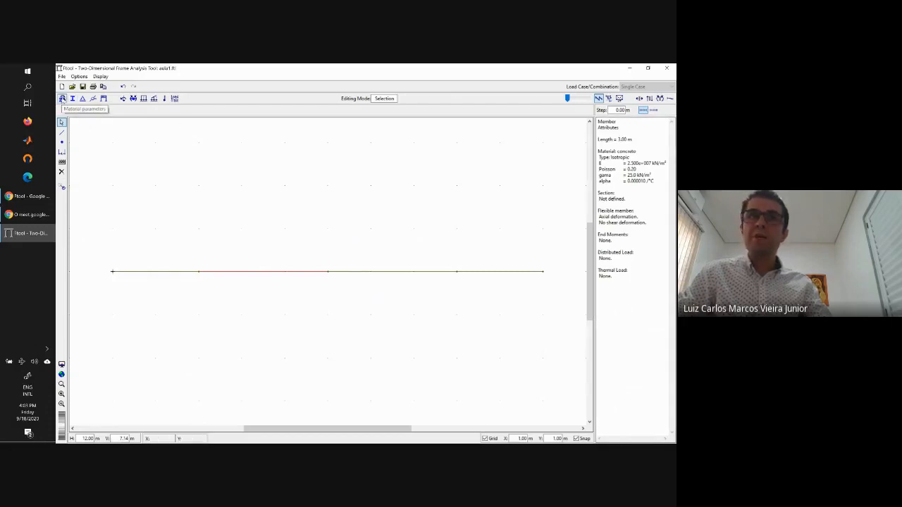
Step: Create a parametrized Rectangle section labelled retangular
left_click(72, 99)
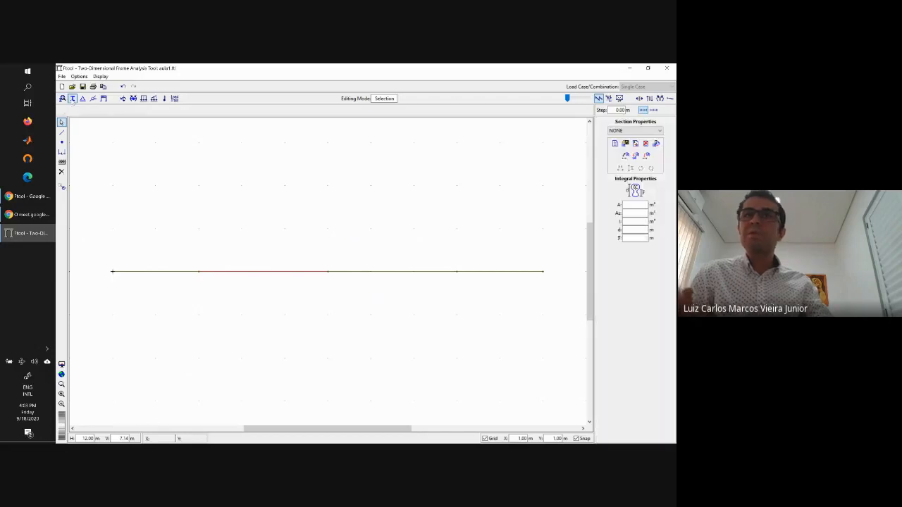
left_click(616, 145)
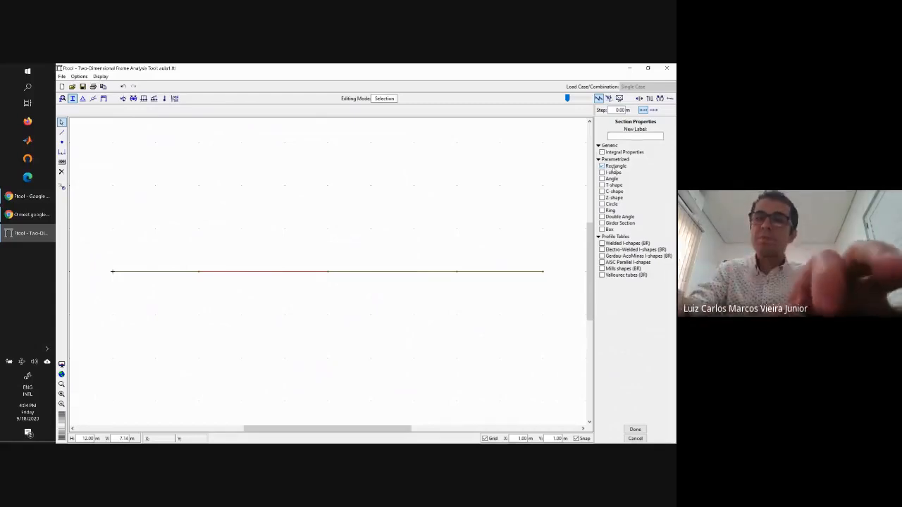
left_click(630, 136)
type("retangular")
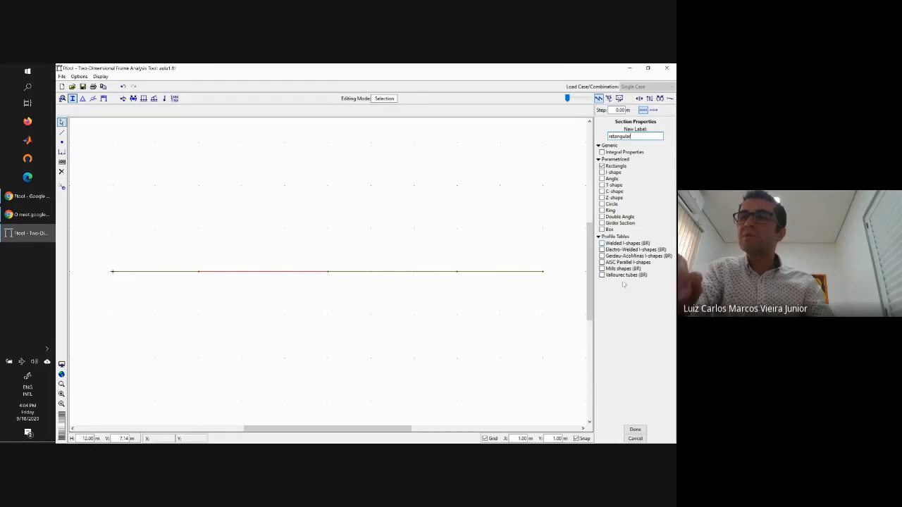
left_click(635, 429)
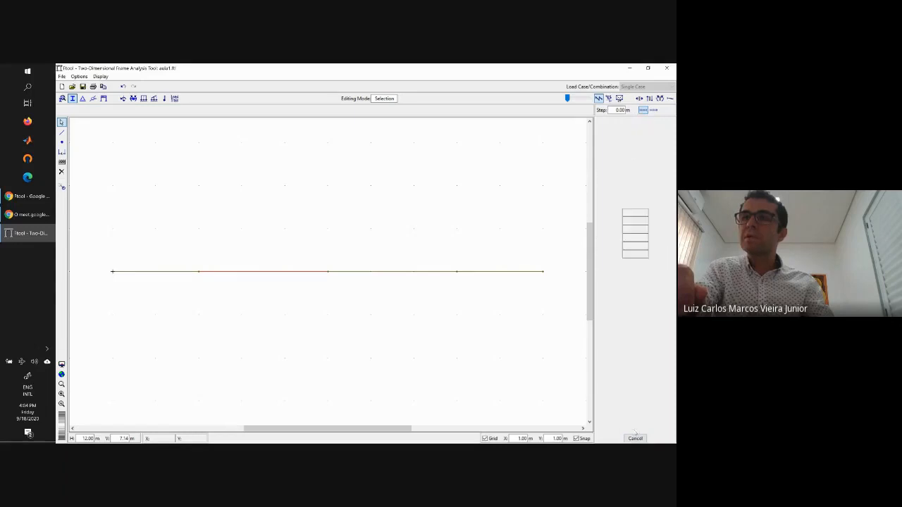
Step: Set the rectangular section's height d to 0.40 m and width b to 0.20 m, and apply it to all members
double_click(629, 213)
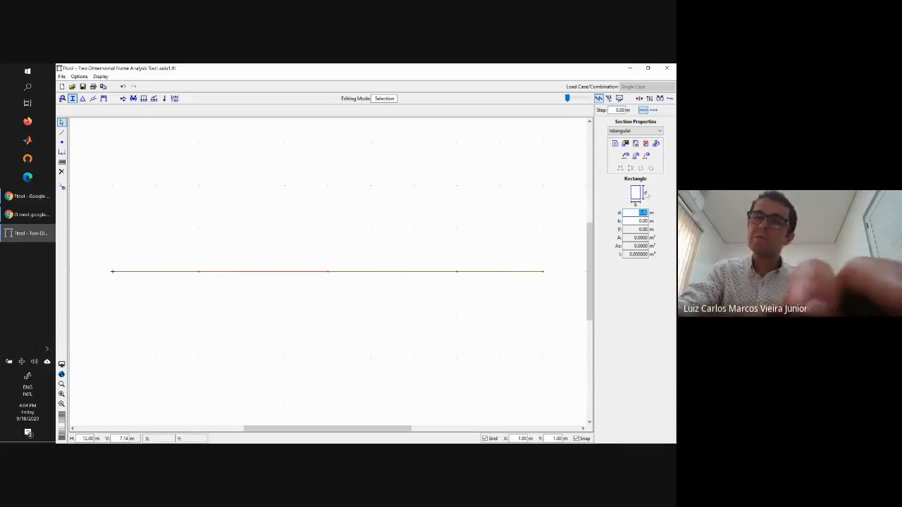
type("0.4")
key("Return")
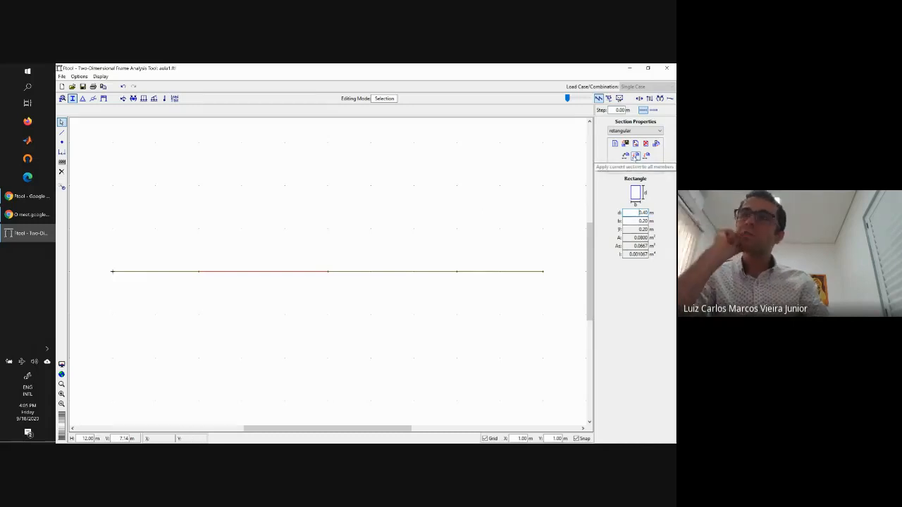
left_click(635, 156)
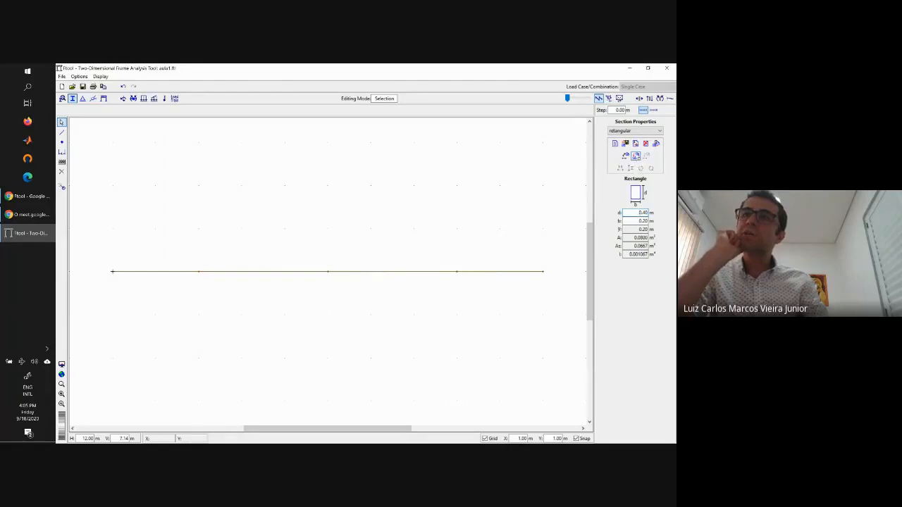
left_click(511, 272)
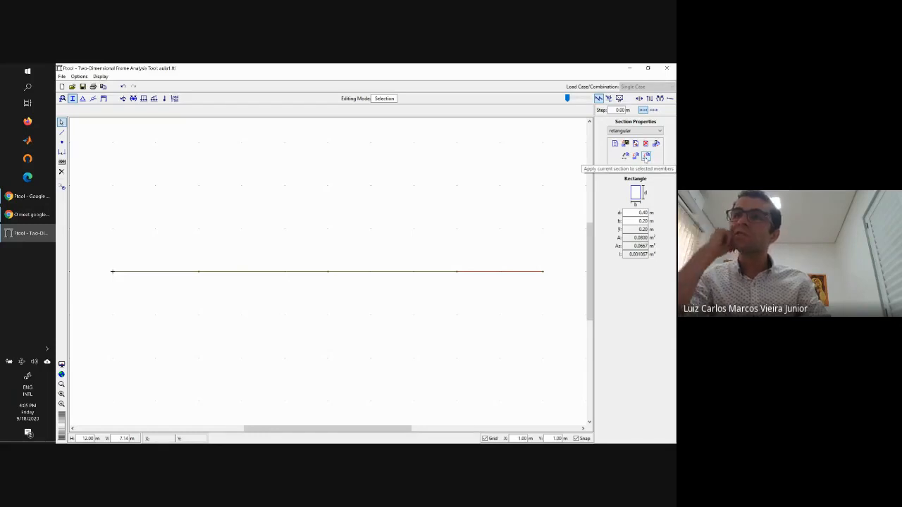
left_click(456, 233)
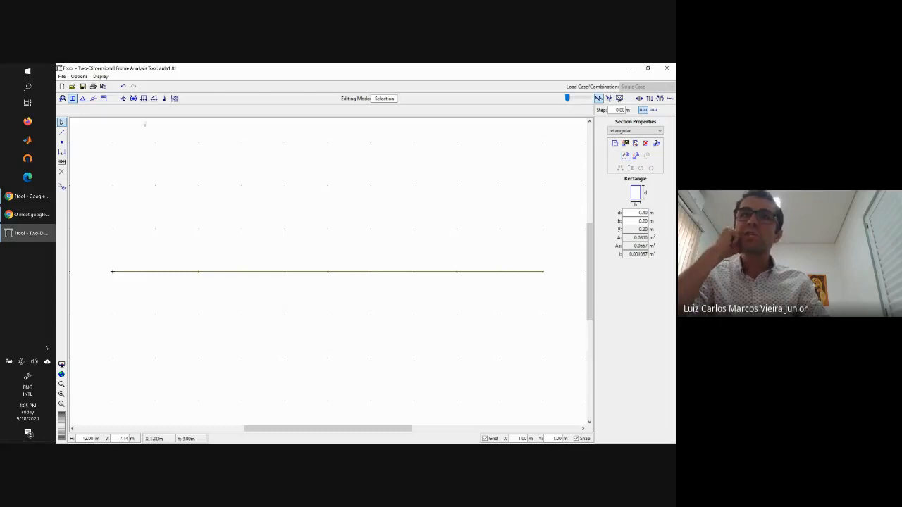
Step: Select the two nodes 2 m in from the beam's ends and set their support displacements X and Y to Fix
left_click(83, 100)
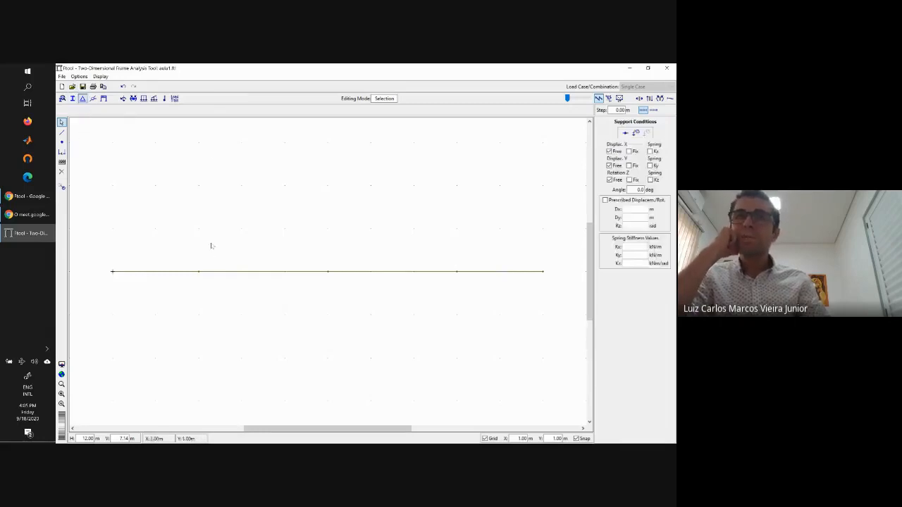
left_click_drag(182, 248, 218, 303)
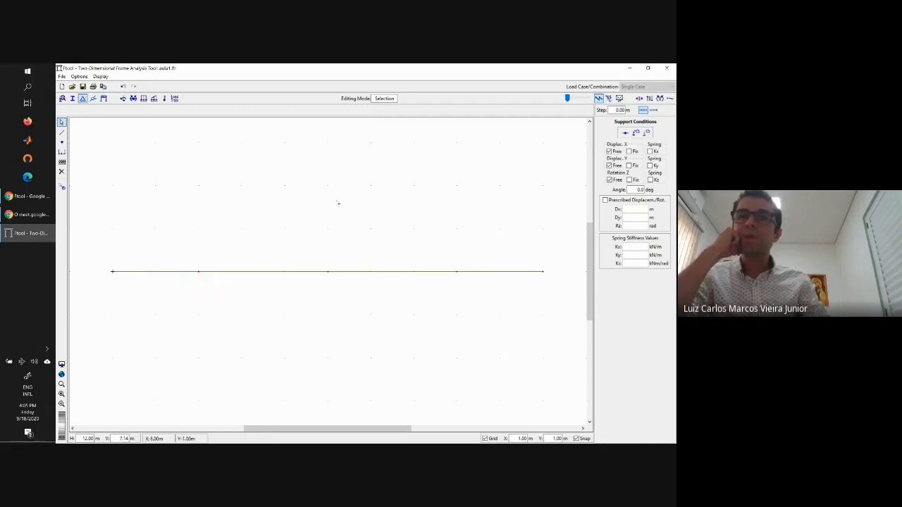
left_click_drag(182, 242, 231, 302)
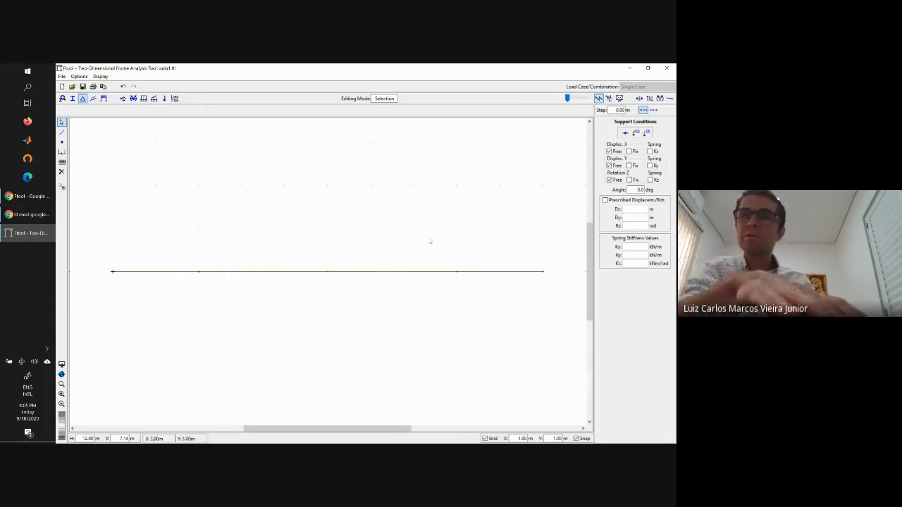
left_click_drag(430, 238, 477, 296)
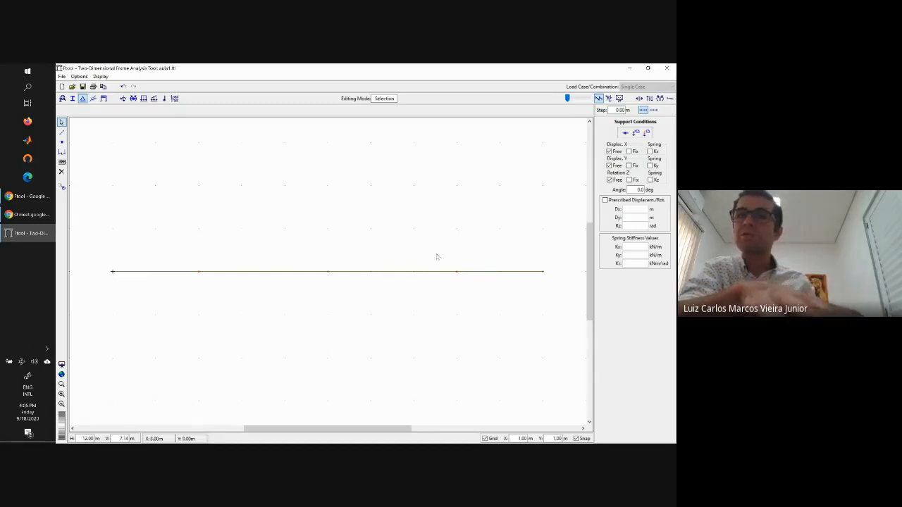
left_click_drag(441, 242, 471, 295)
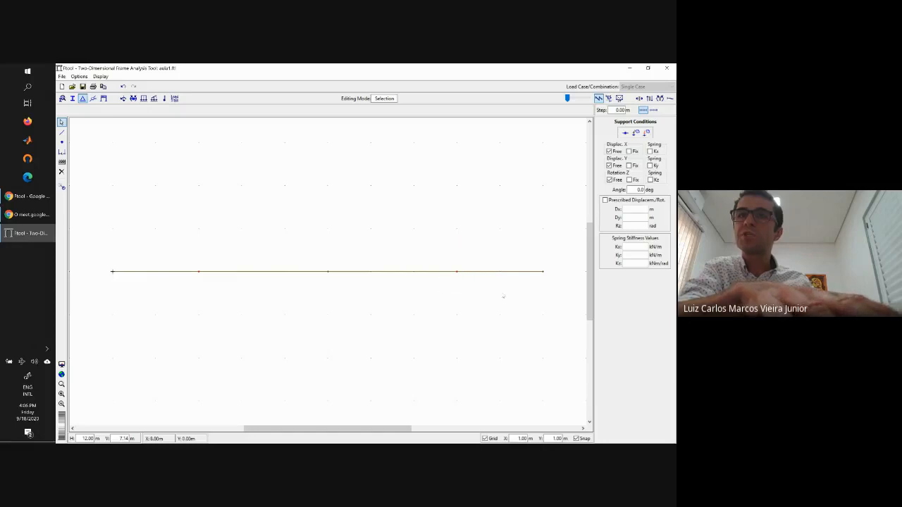
left_click_drag(427, 227, 473, 300)
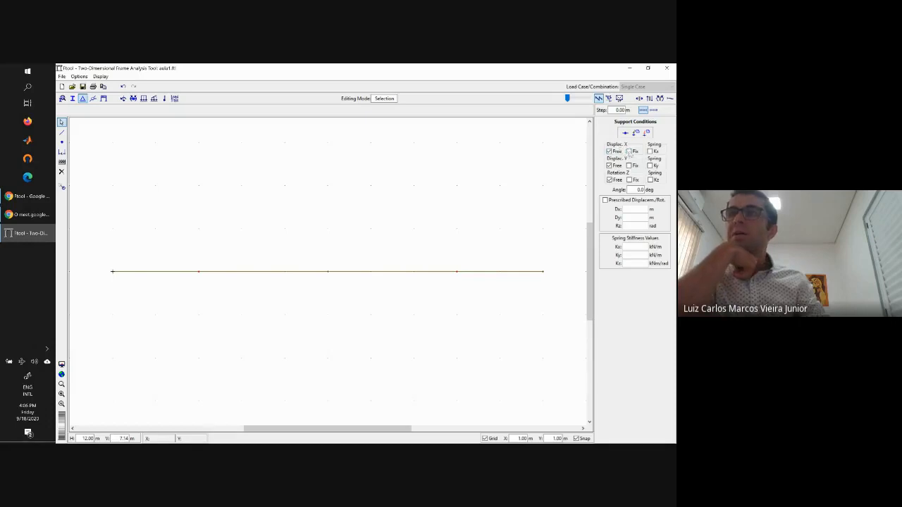
left_click(629, 152)
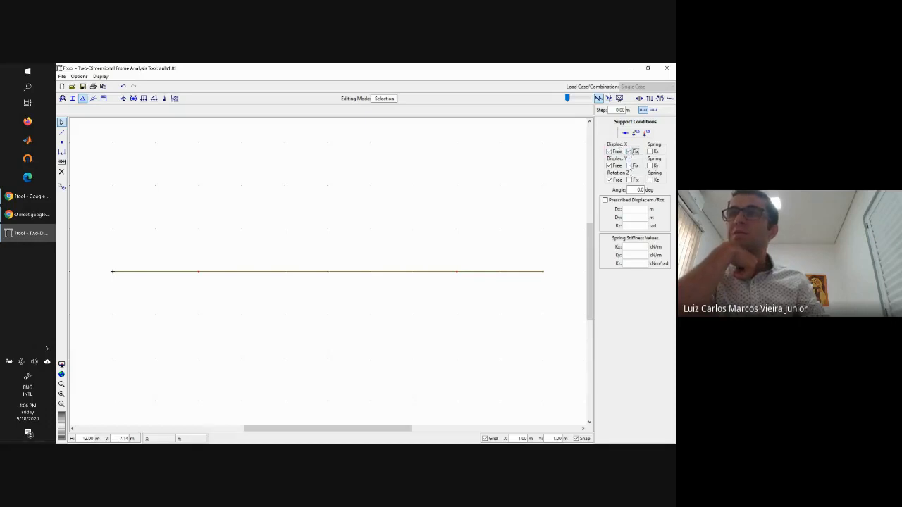
left_click(629, 166)
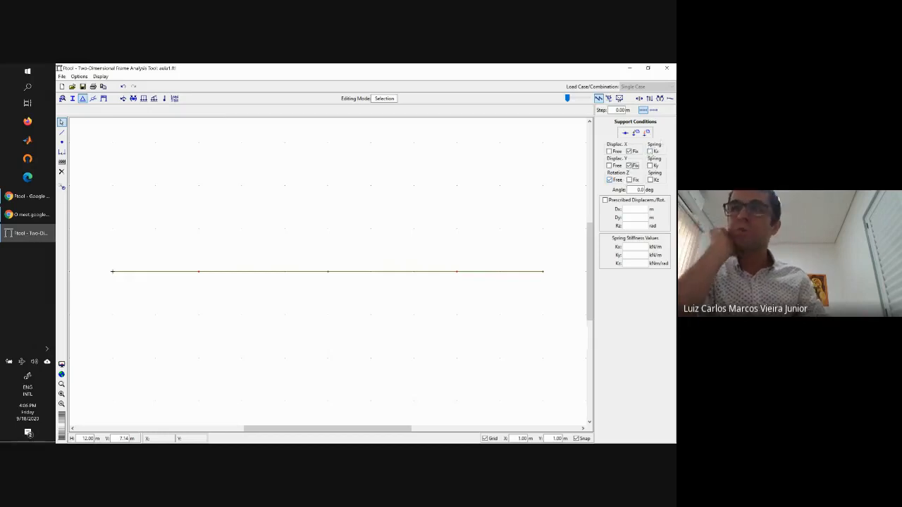
Step: Try a Kx spring for the support's X direction, and return displacement X to Fix
left_click(650, 152)
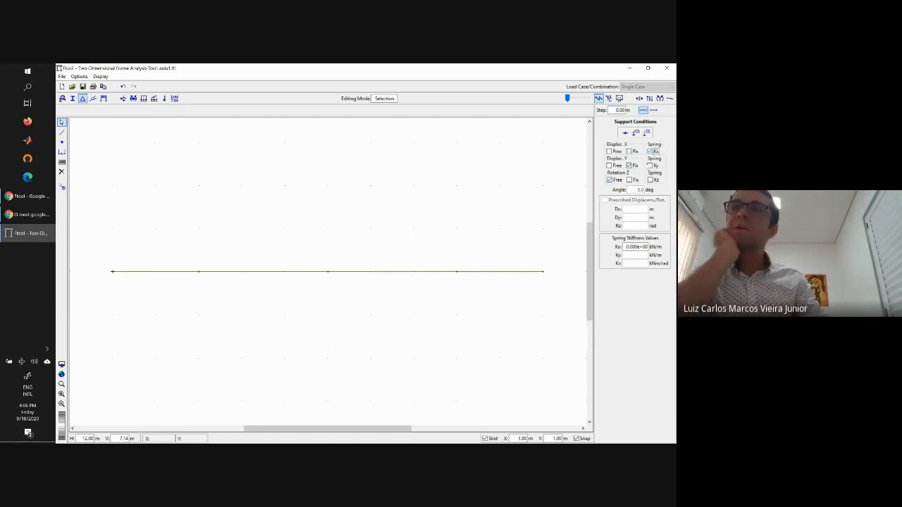
double_click(636, 248)
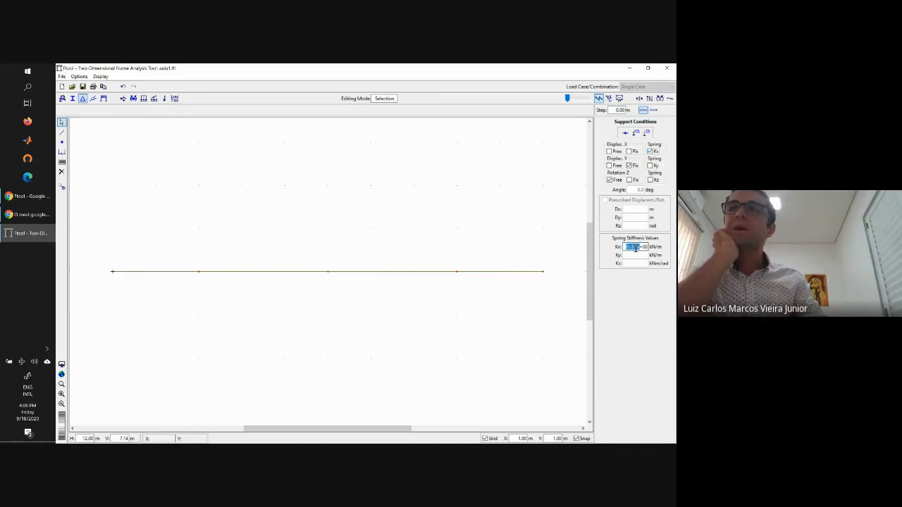
left_click(635, 248)
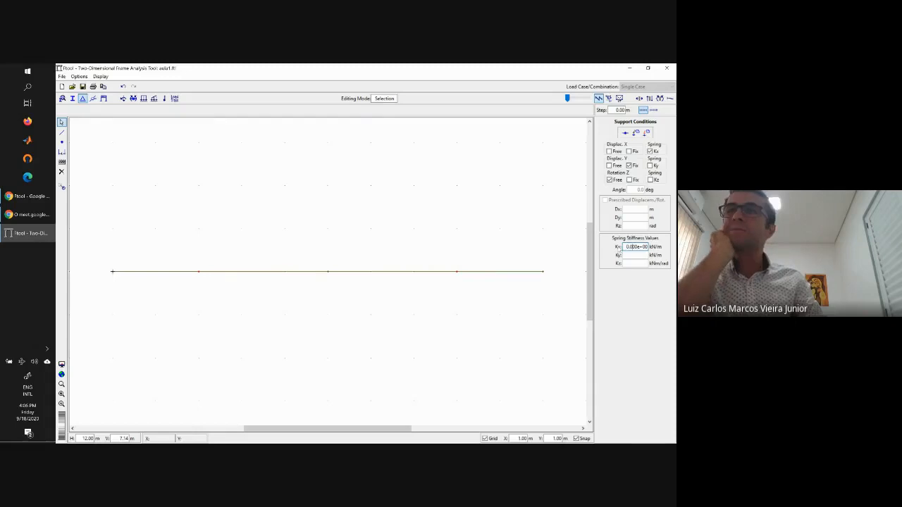
left_click(634, 247)
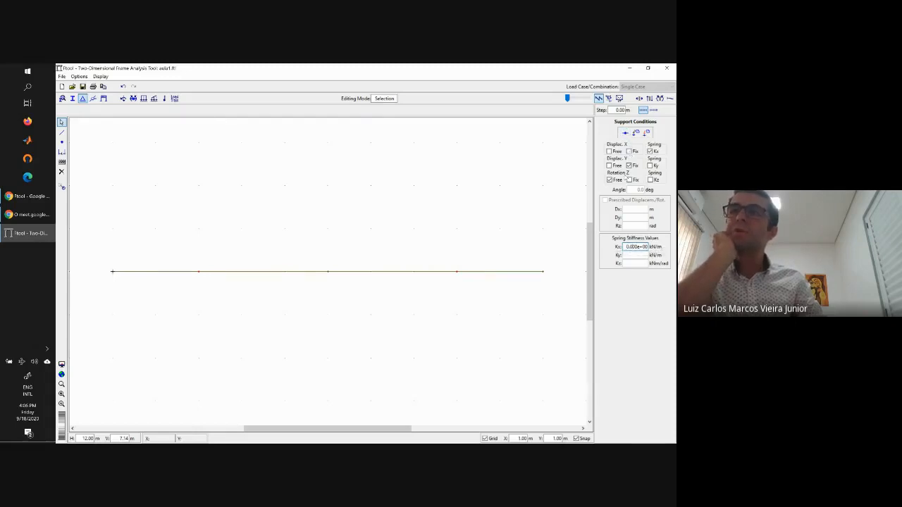
left_click(630, 151)
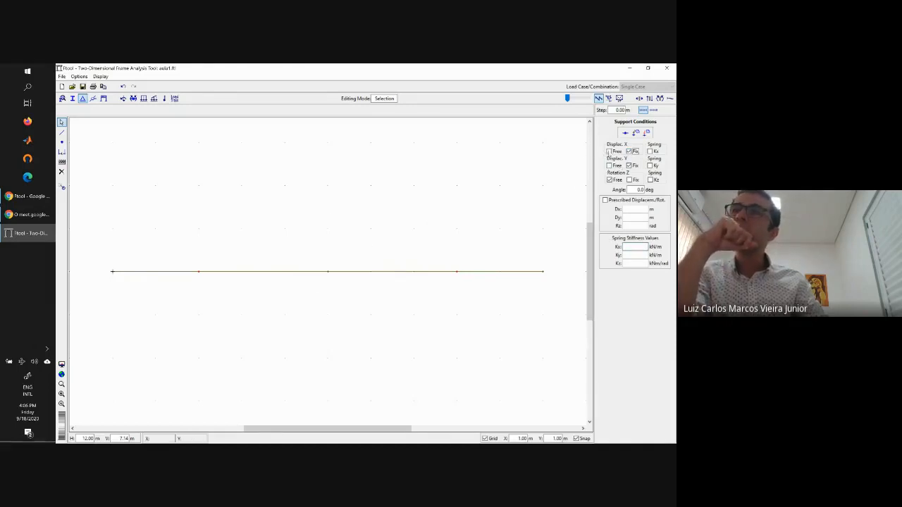
Step: Set displacement X to Free with Y fixed and rotation Z free, and apply this support to the two selected nodes
left_click(609, 151)
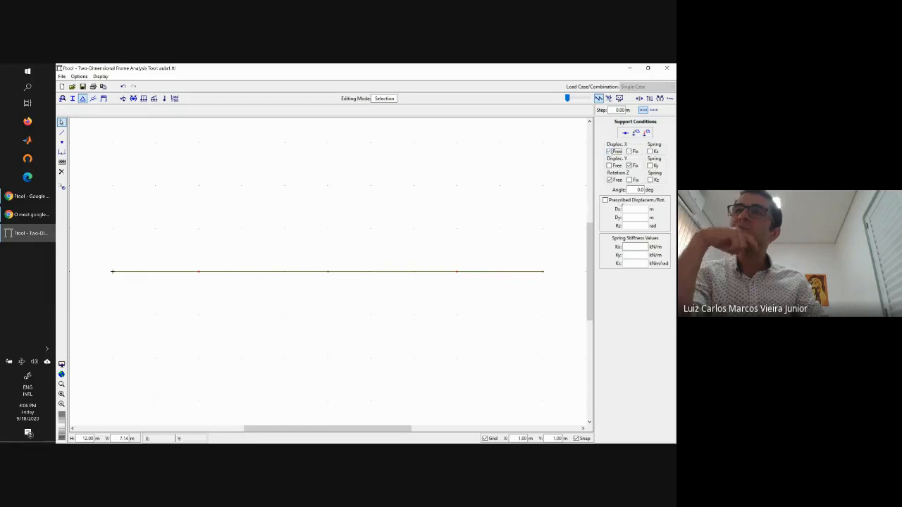
left_click(605, 201)
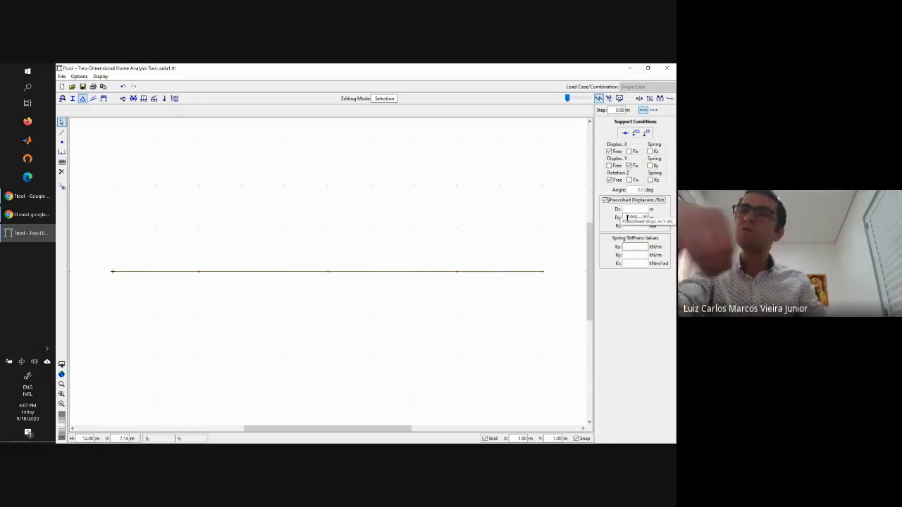
left_click(605, 200)
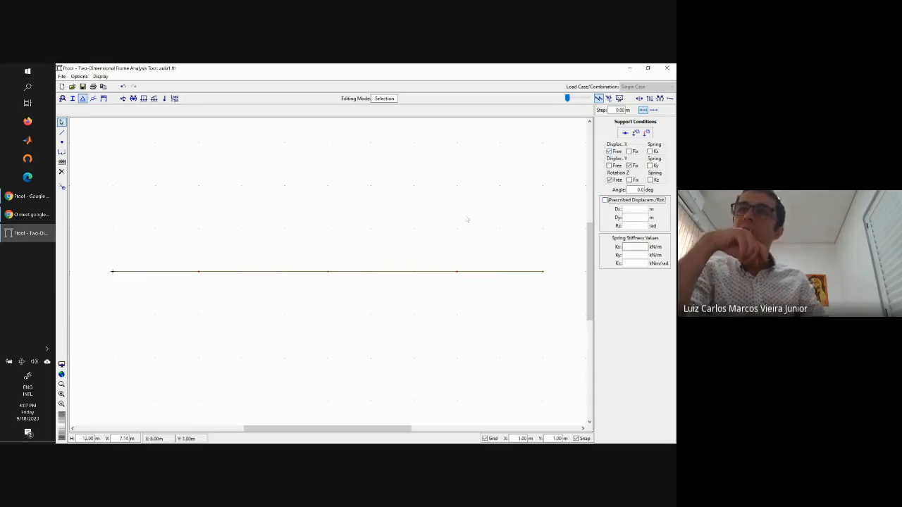
left_click(609, 181)
left_click(647, 133)
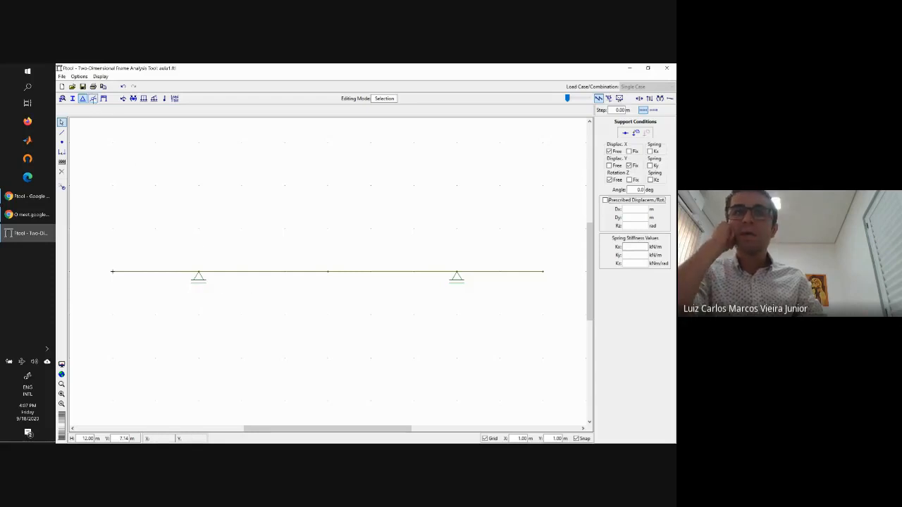
Step: Articulate all members at the beam's middle node
left_click(93, 99)
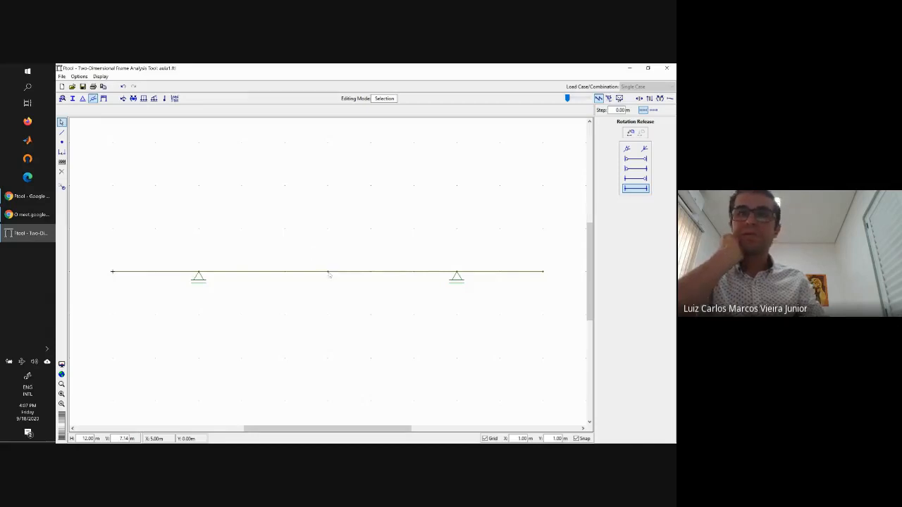
left_click(328, 273)
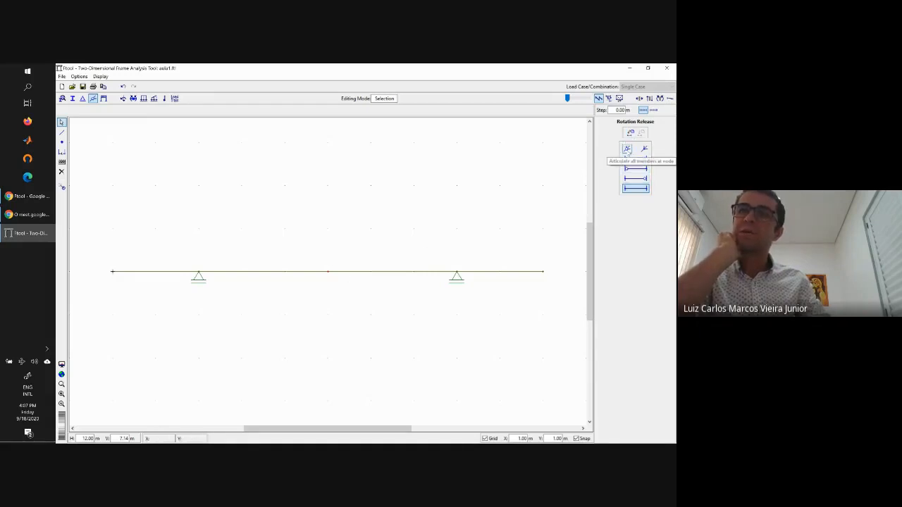
left_click(626, 149)
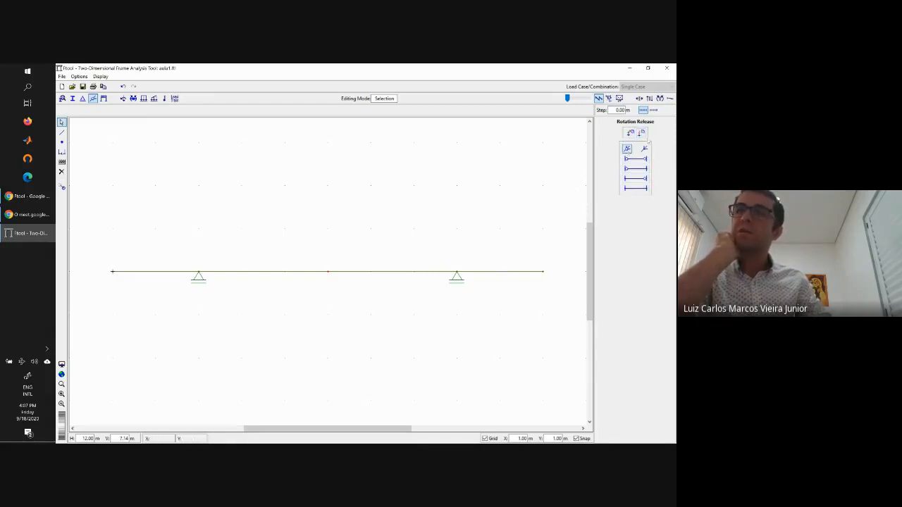
left_click(640, 133)
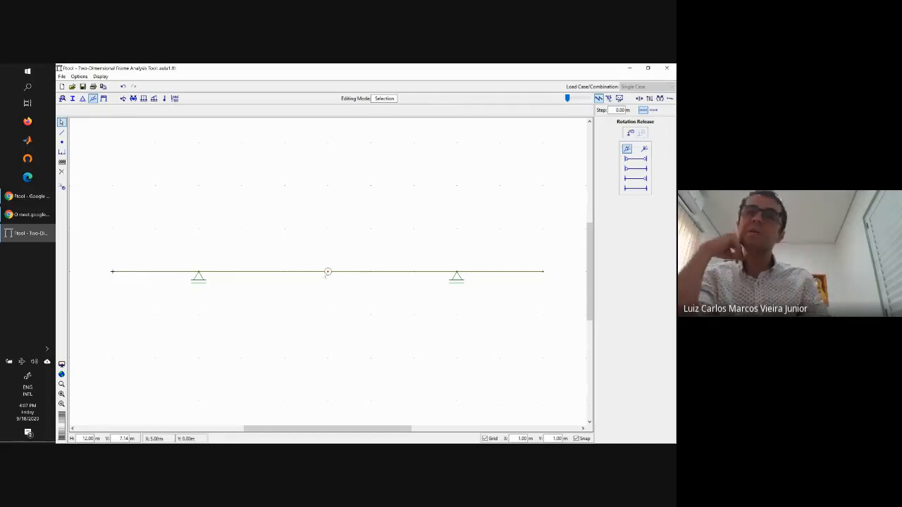
Step: Remove the hinge from the beam's middle node so its members are continuous
left_click_drag(315, 253, 352, 303)
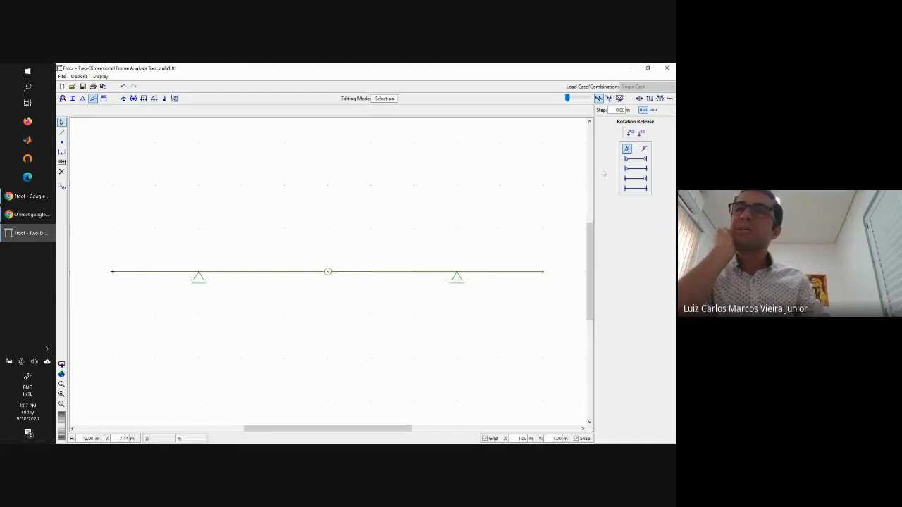
left_click(644, 149)
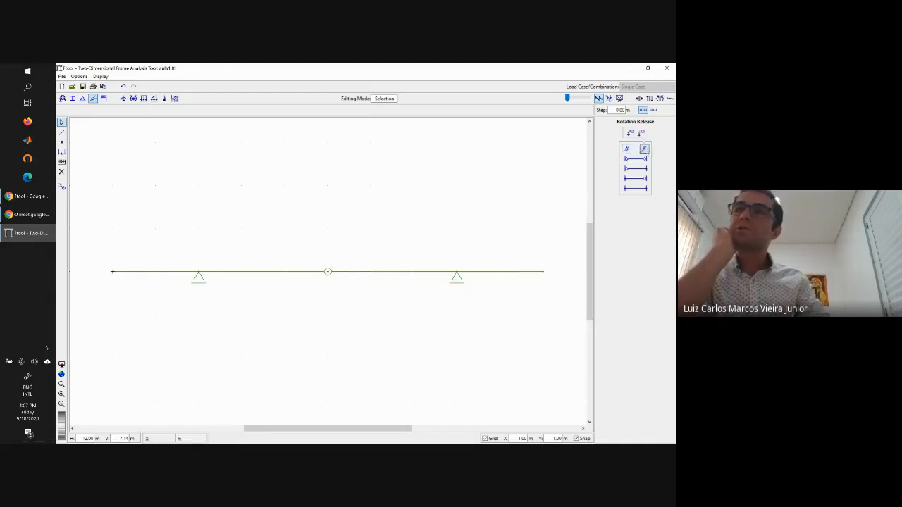
left_click(641, 133)
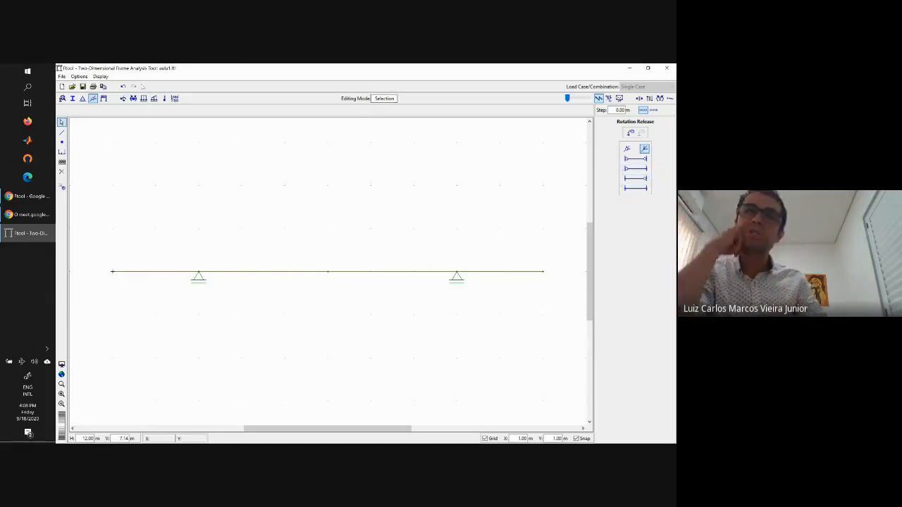
Step: View the member deformation constraints, and inspect the attributes of the left overhang member
left_click(103, 98)
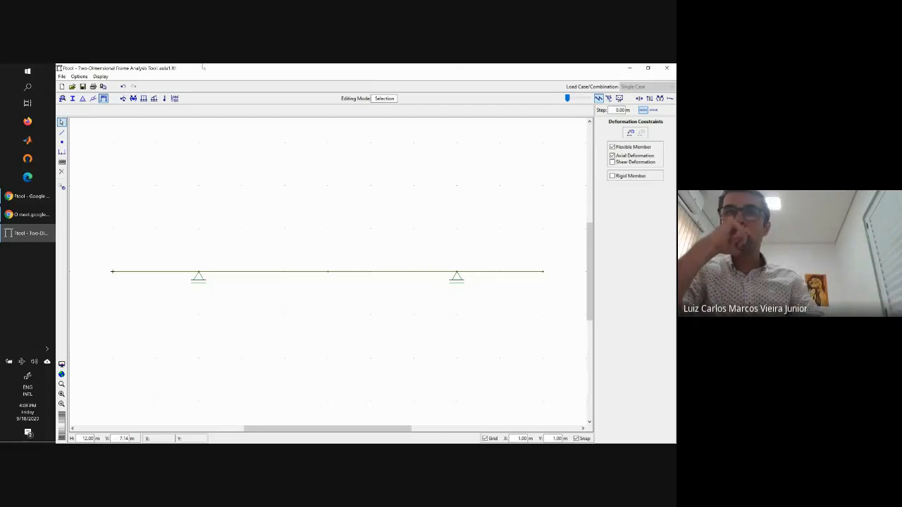
left_click(126, 100)
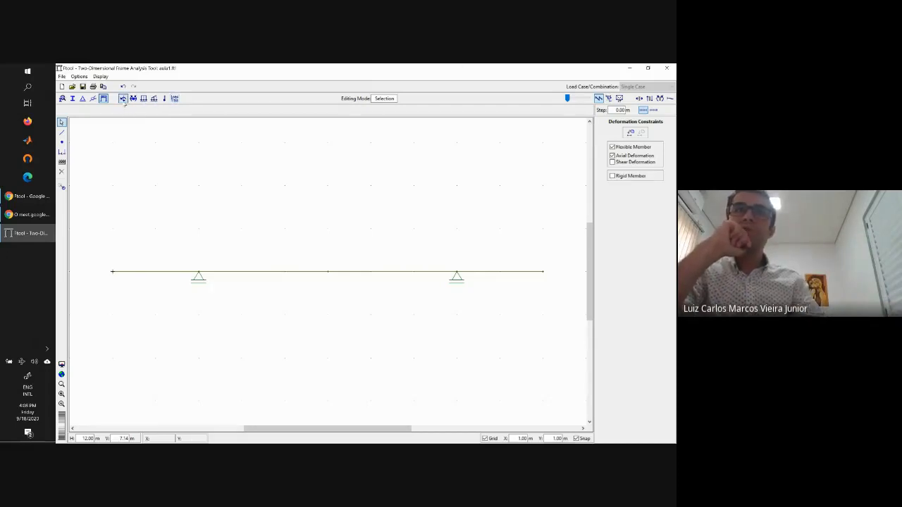
left_click(197, 272)
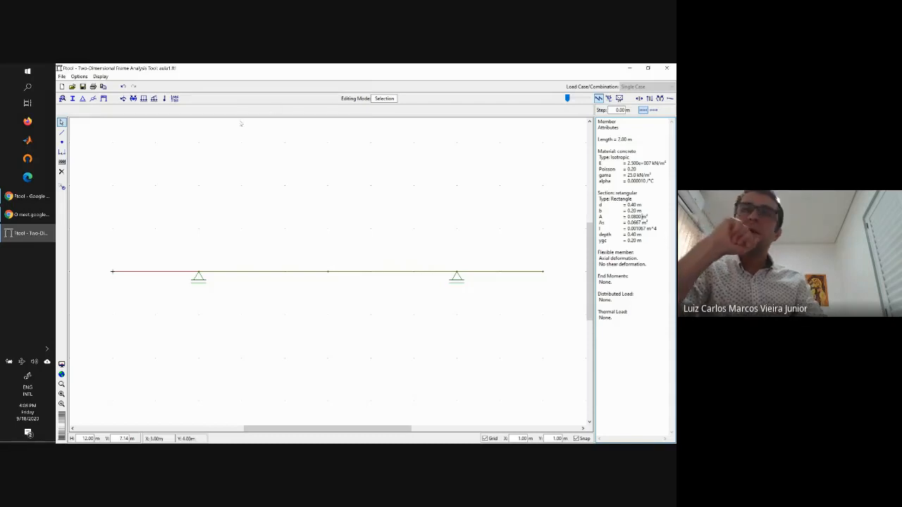
Step: Create a nodal load labelled dez
left_click(122, 98)
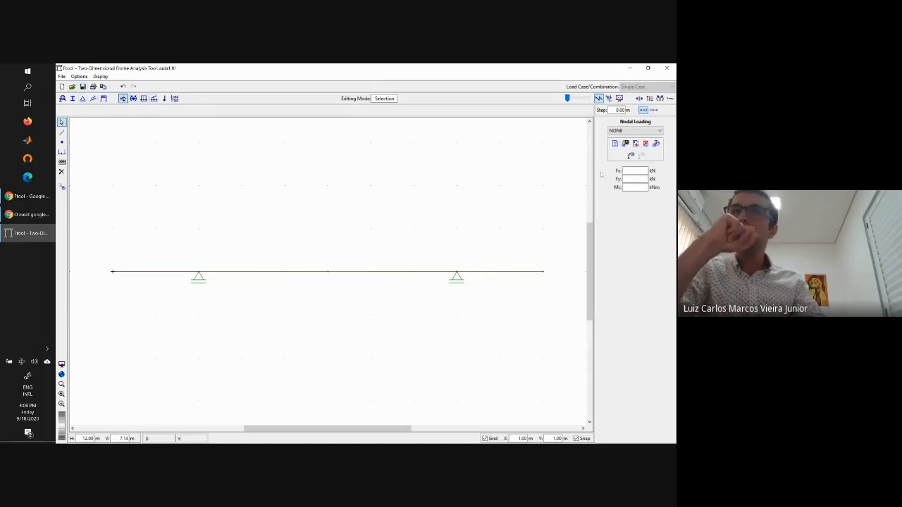
left_click(614, 144)
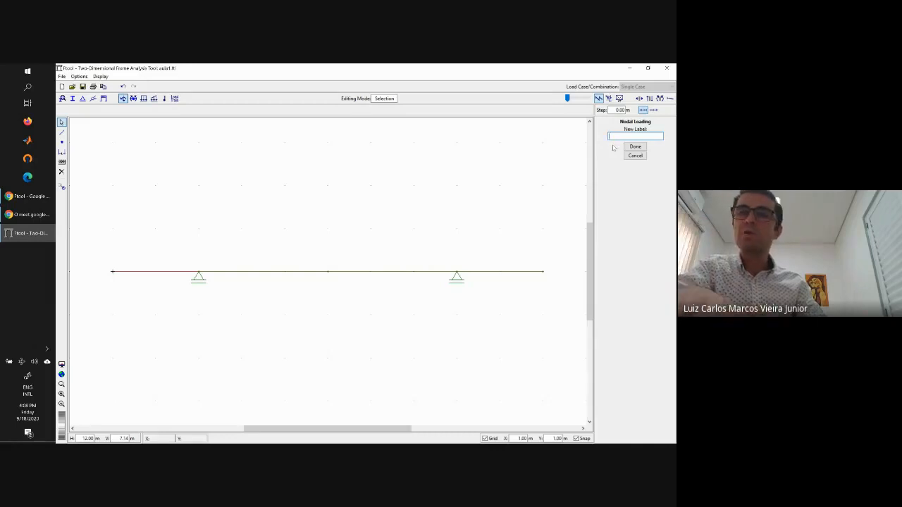
type("10")
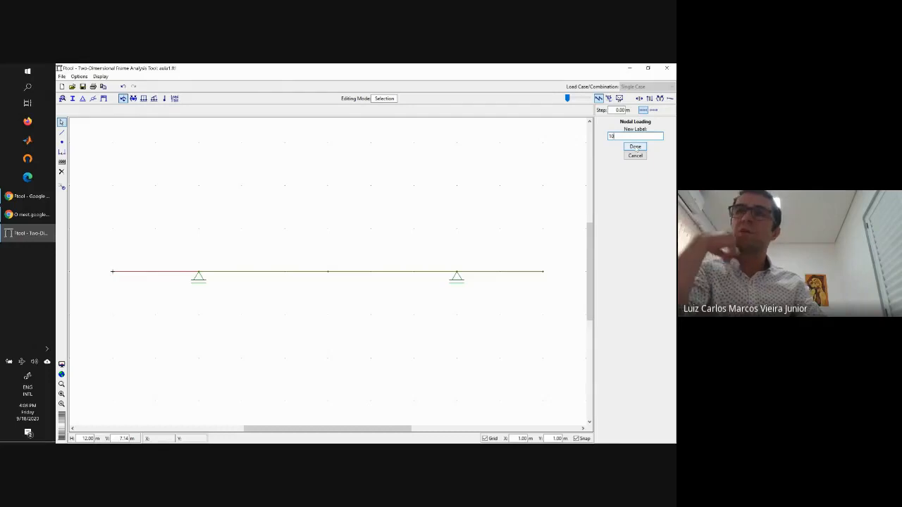
key("BackSpace")
key("BackSpace")
type("dez")
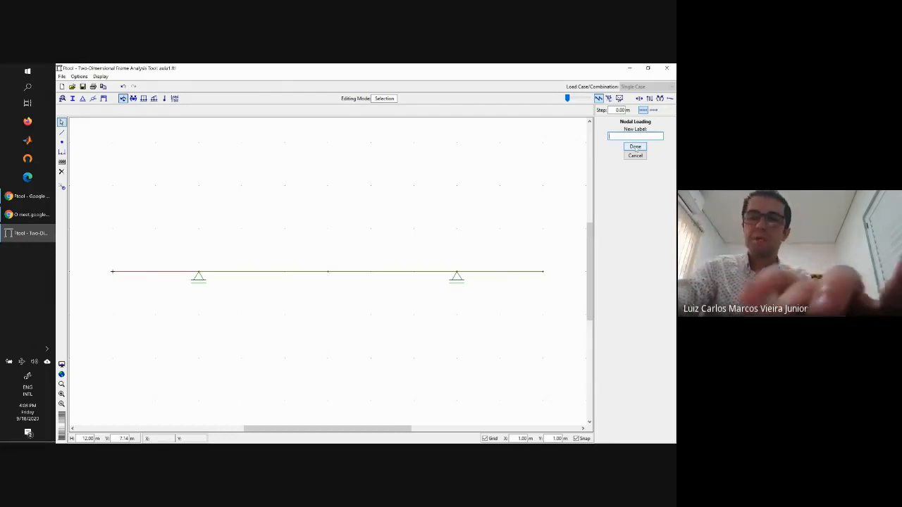
left_click(636, 147)
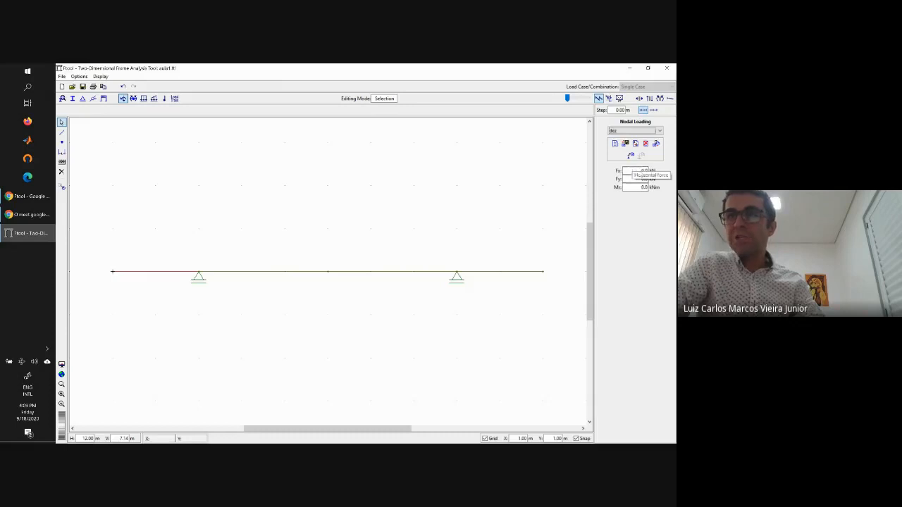
Step: Set the nodal load's vertical force Fy to -10 kN and apply it to the beam's middle node
double_click(633, 179)
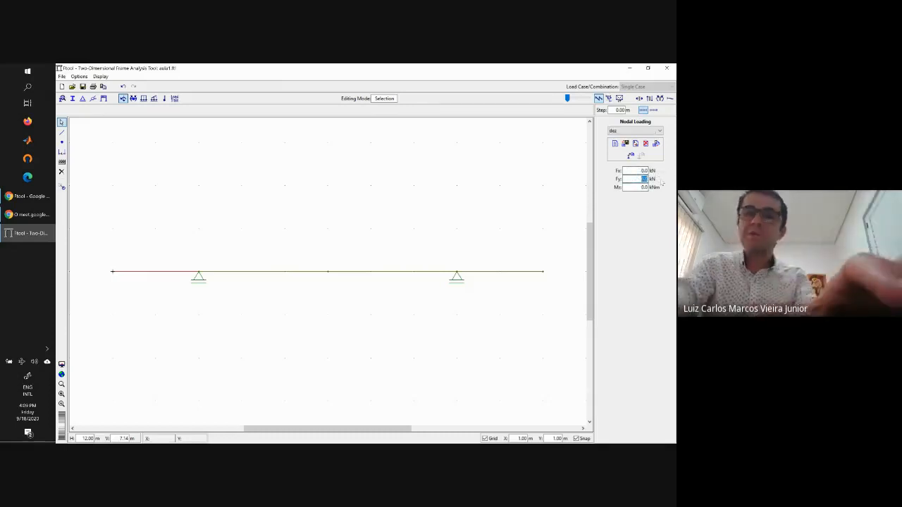
type("-10")
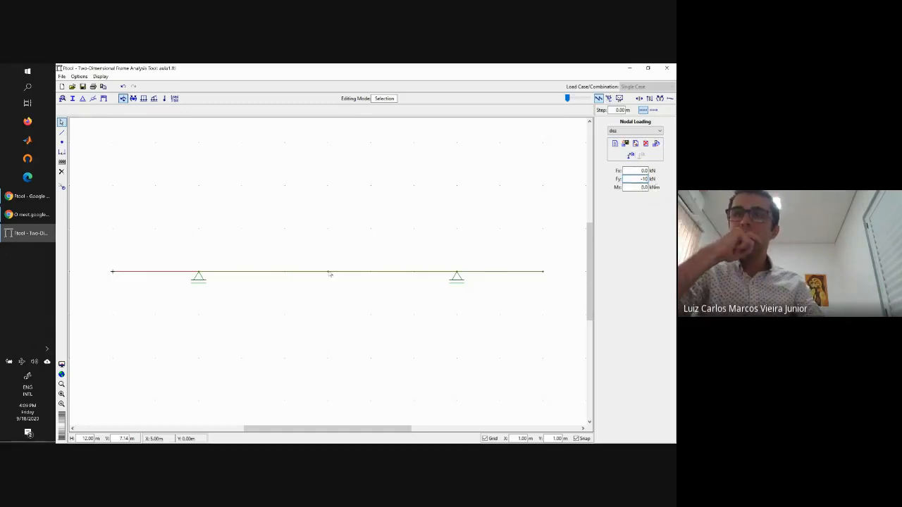
left_click(434, 265)
left_click(631, 155)
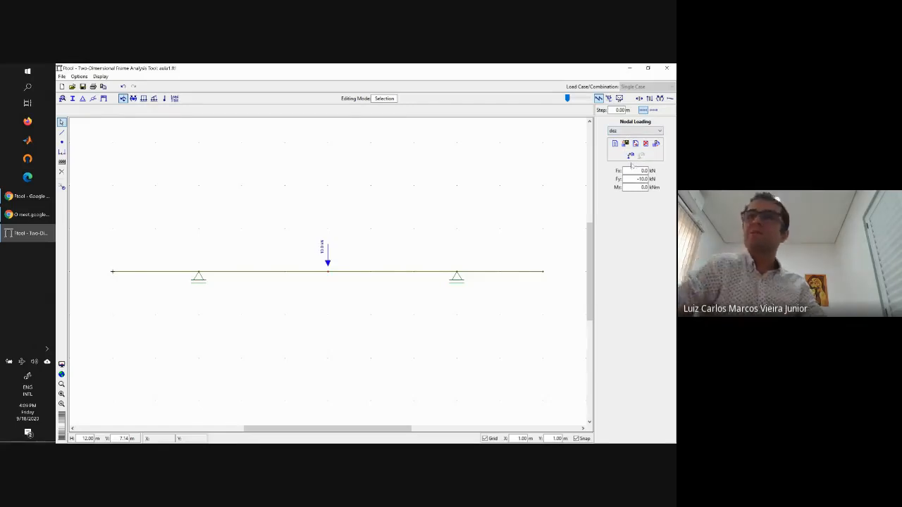
Step: Set the nodal load's moment Mz to 20 kNm and apply it to the beam's middle node
left_click(328, 273)
double_click(643, 186)
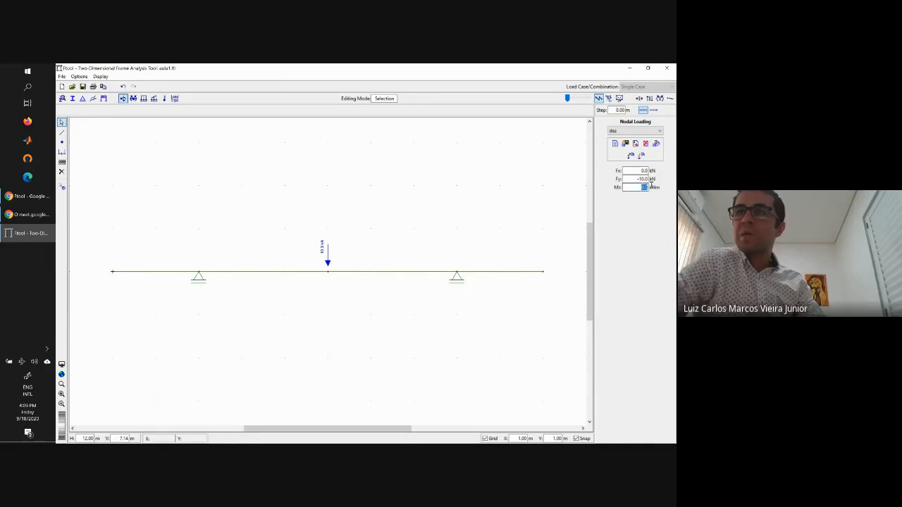
type("20")
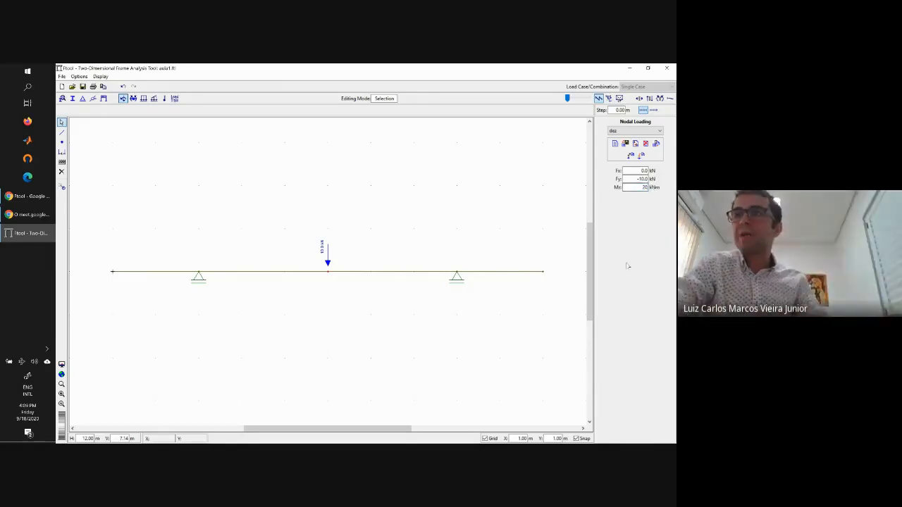
left_click(641, 155)
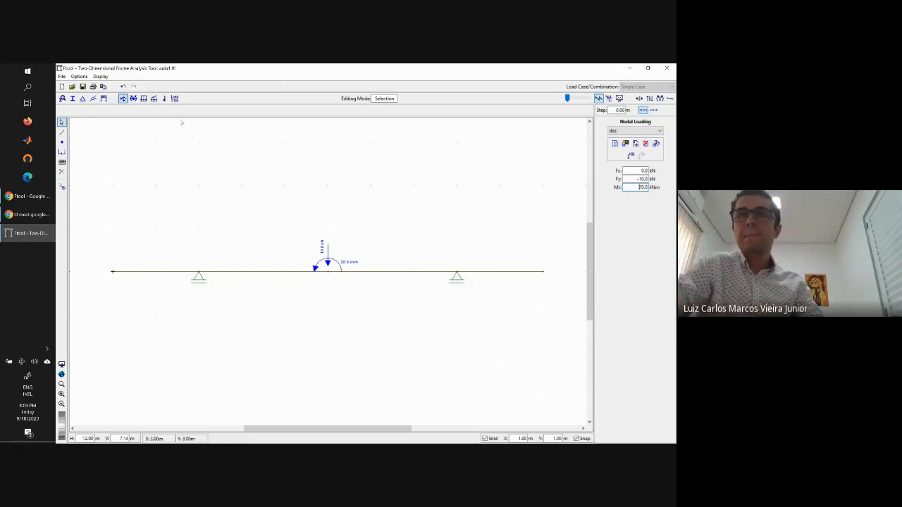
Step: Create a uniform load labelled 12
left_click(134, 98)
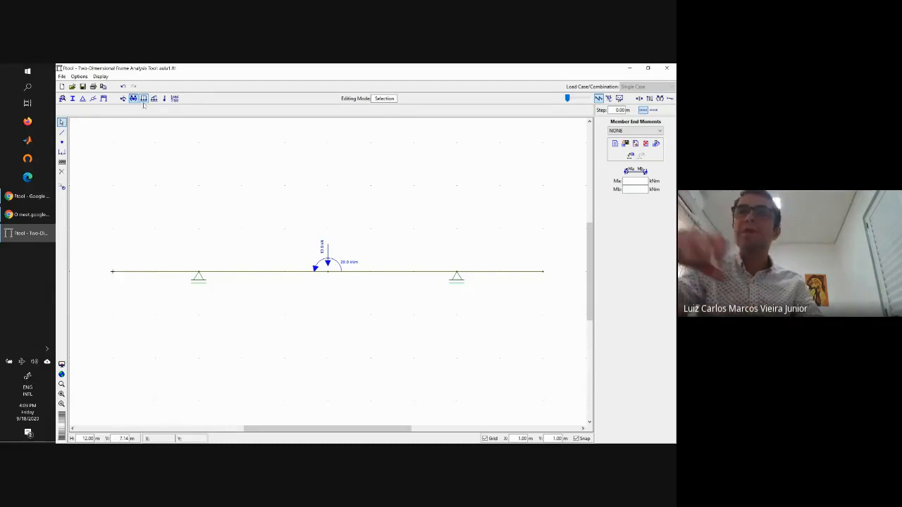
left_click(144, 98)
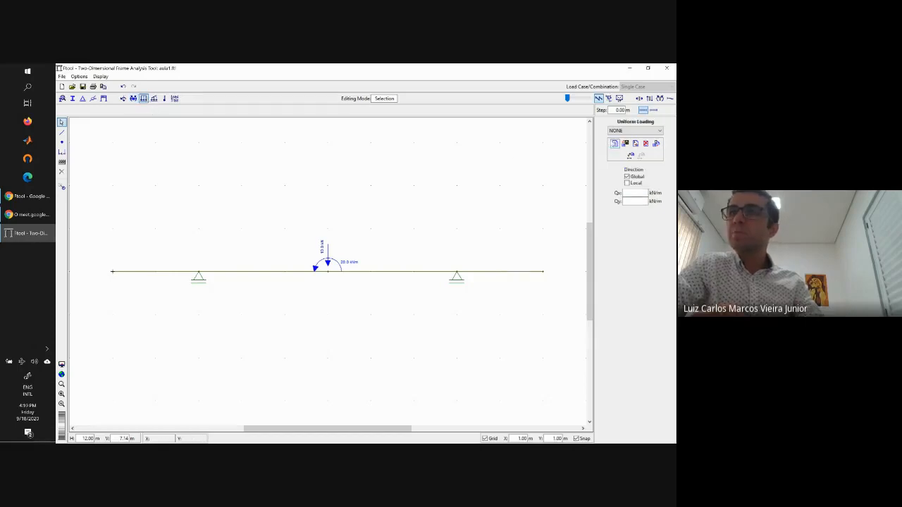
left_click(615, 144)
type("12")
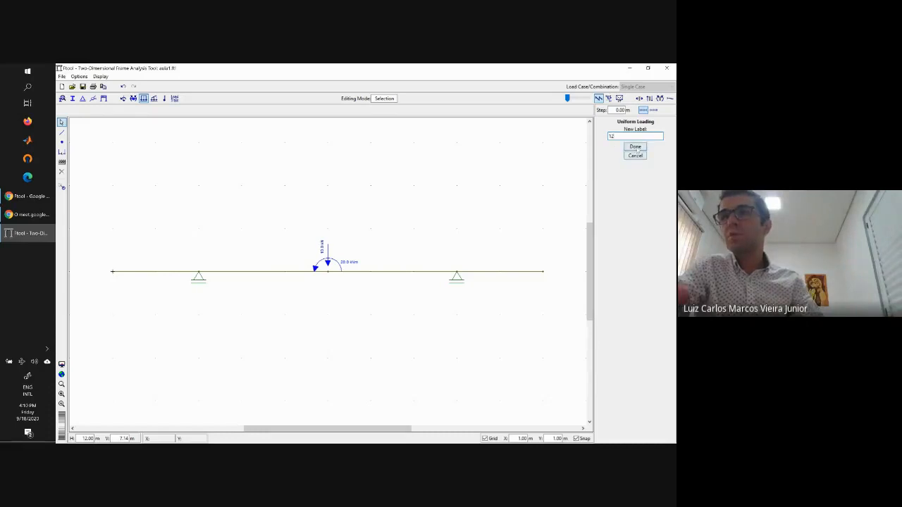
left_click(637, 148)
Step: Set the uniform load's Qy to -12 kN/m in the global direction and apply it to all members of the beam
left_click_drag(638, 201, 664, 208)
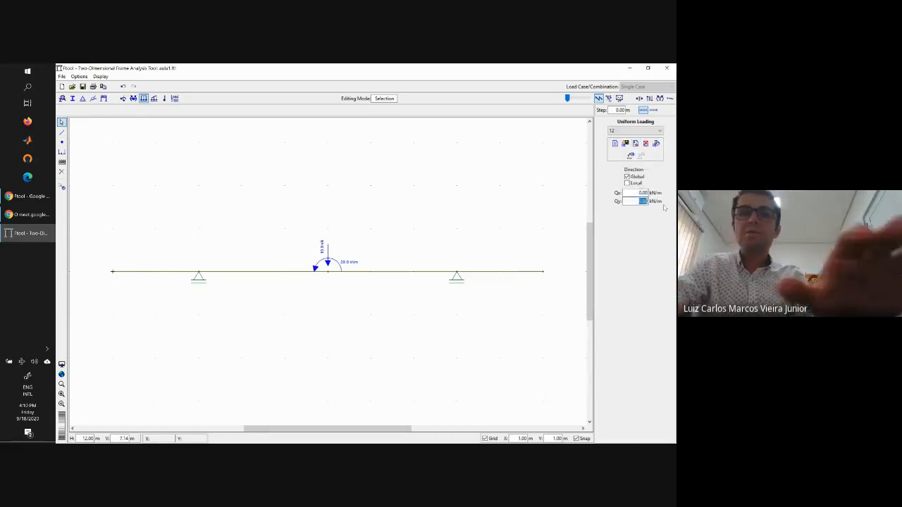
type("12")
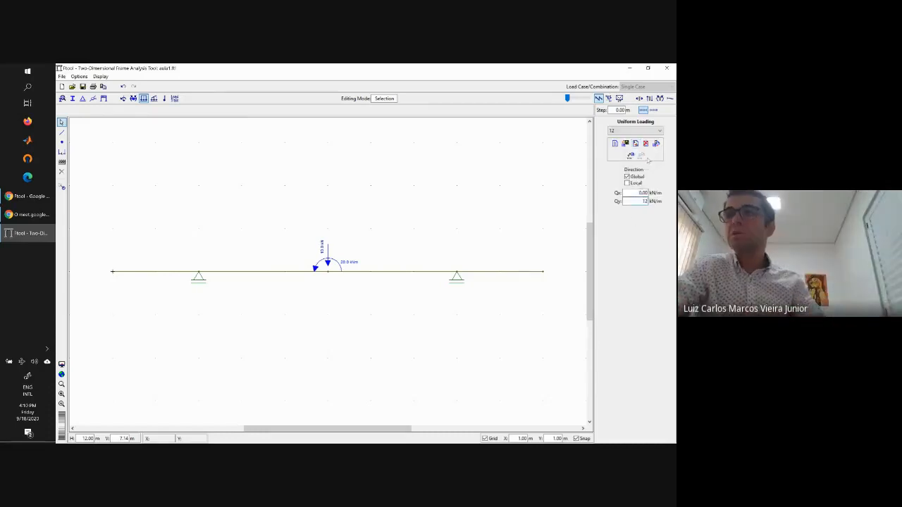
left_click_drag(91, 226, 548, 348)
left_click(641, 156)
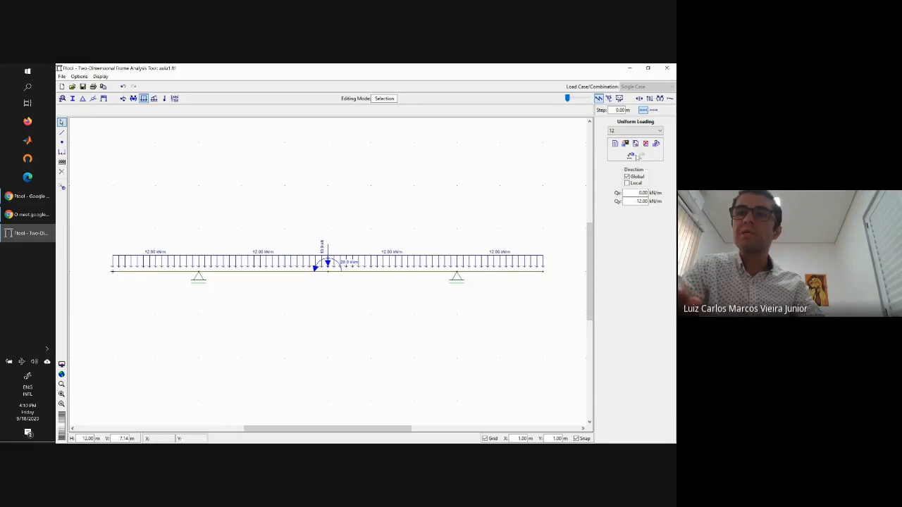
Step: View the parameters for linear loading, thermal loading and load trains
left_click(155, 99)
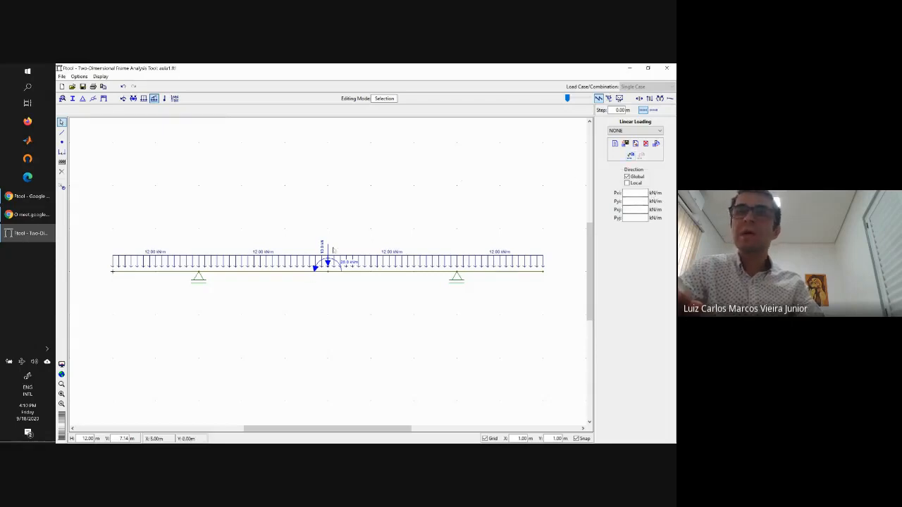
left_click(164, 99)
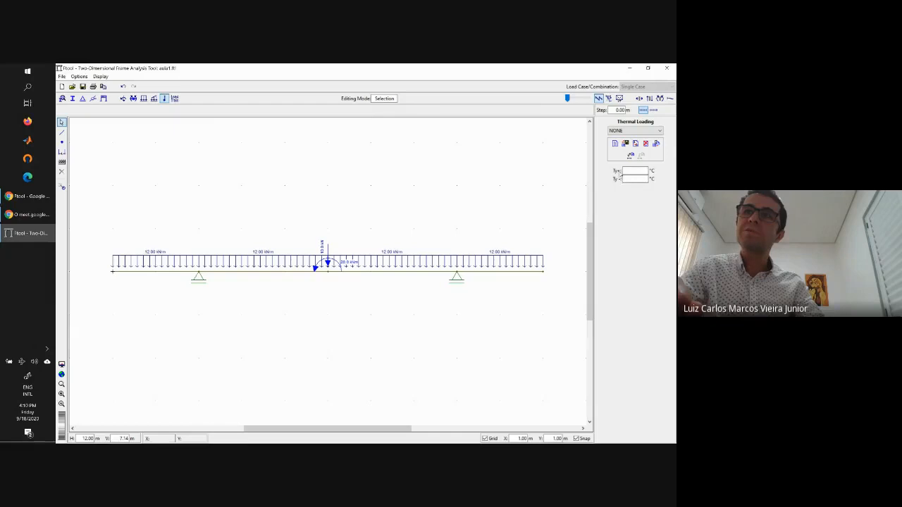
left_click(177, 100)
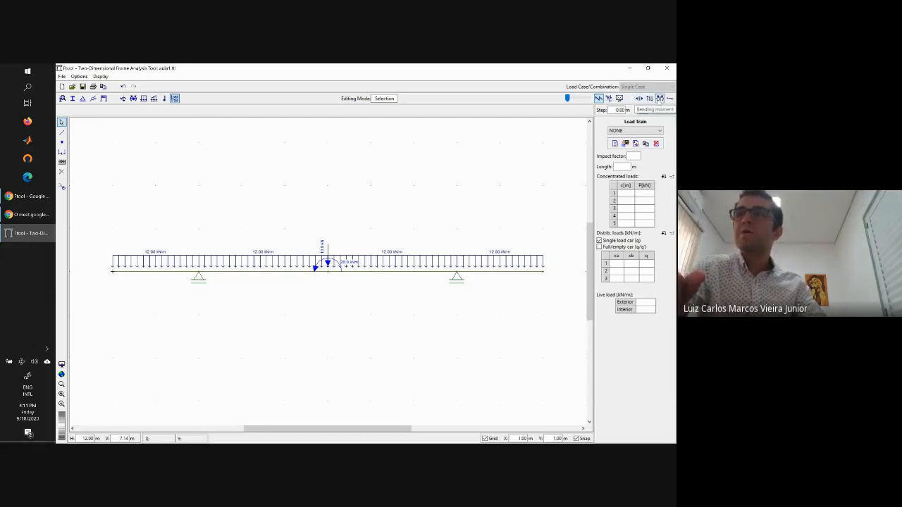
Step: Try to display the beam's bending moment diagram
left_click(659, 99)
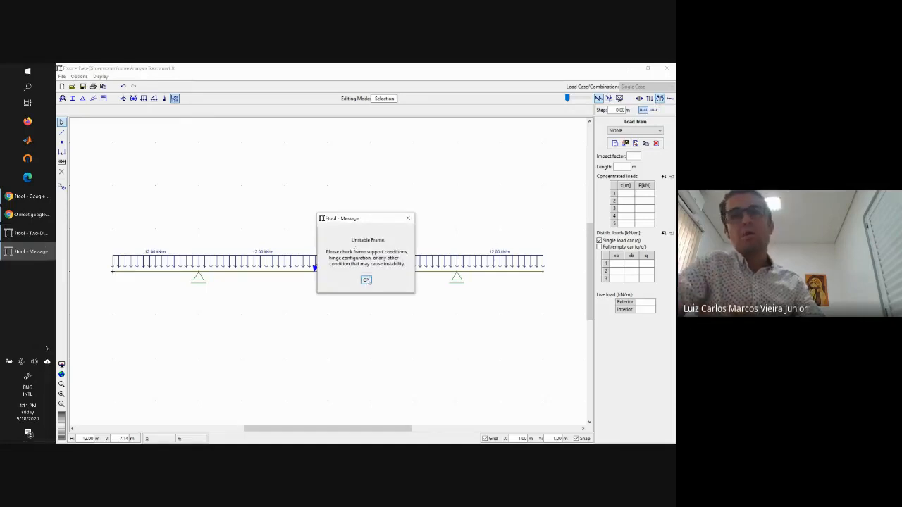
left_click(366, 280)
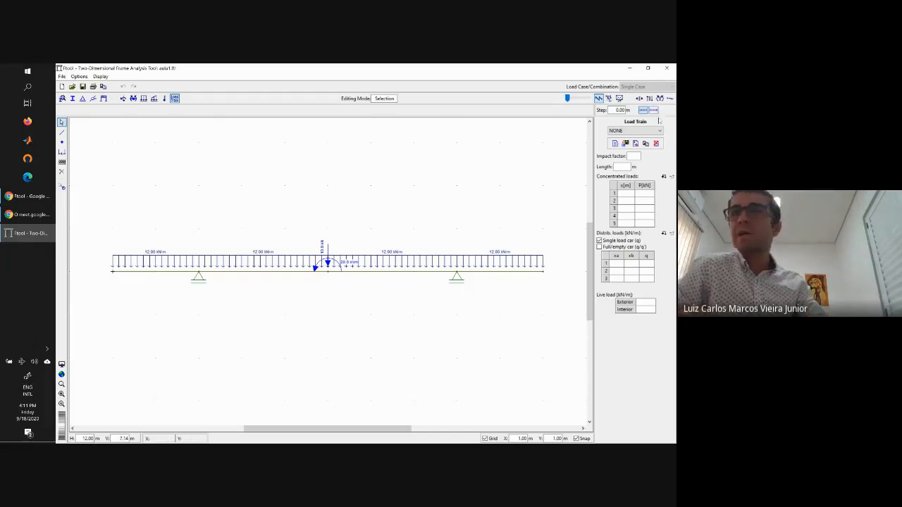
left_click(660, 98)
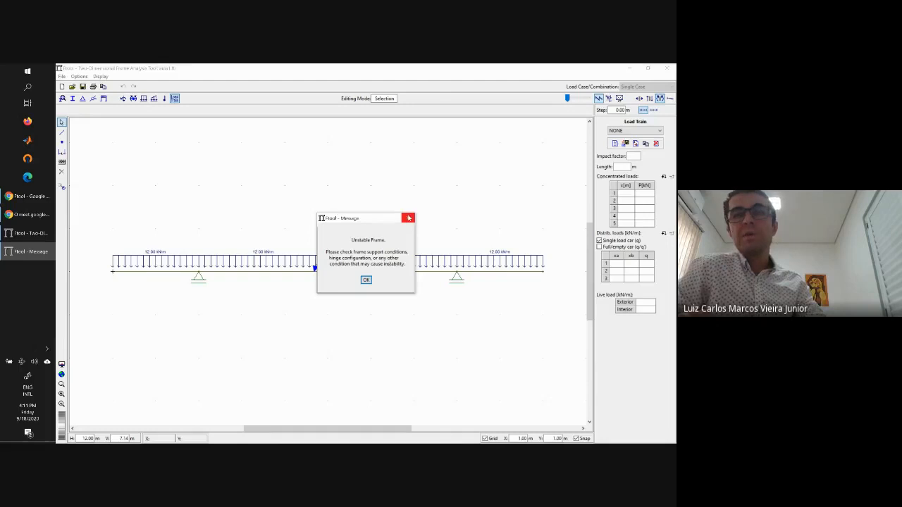
left_click(408, 218)
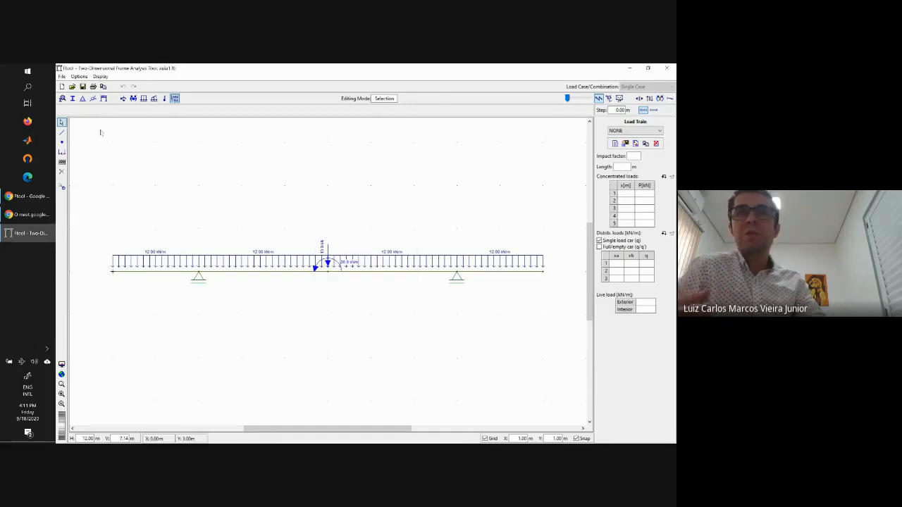
Step: Fix the left support's X displacement and display the bending moment diagram
left_click(82, 98)
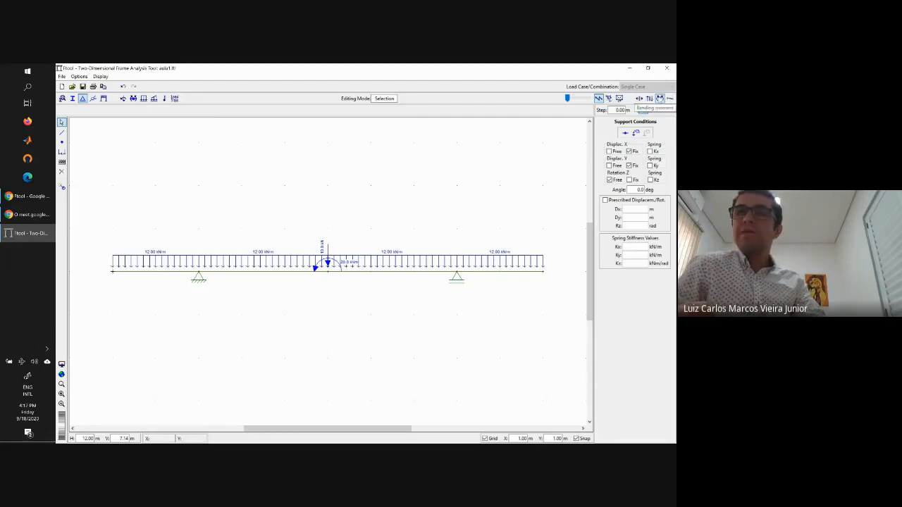
left_click(660, 99)
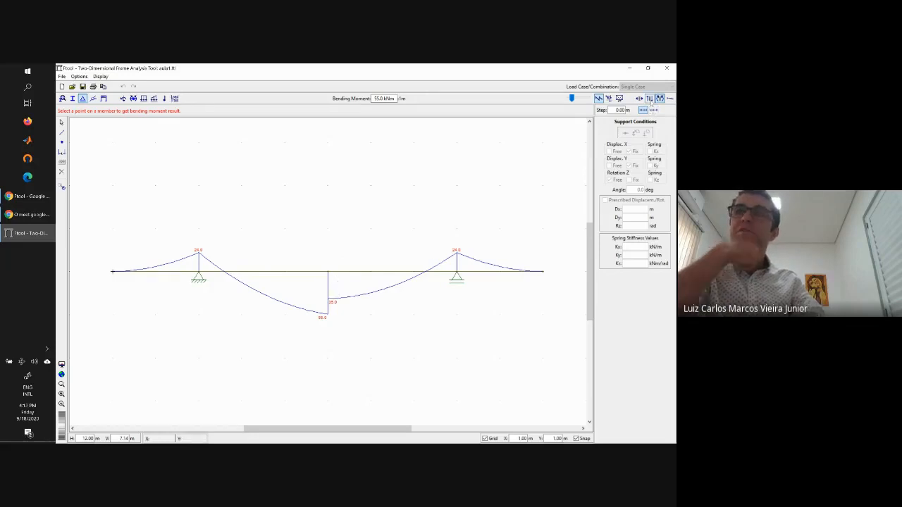
Step: Display the shear force diagram with the reaction values and enlarge the diagram scale
left_click(649, 99)
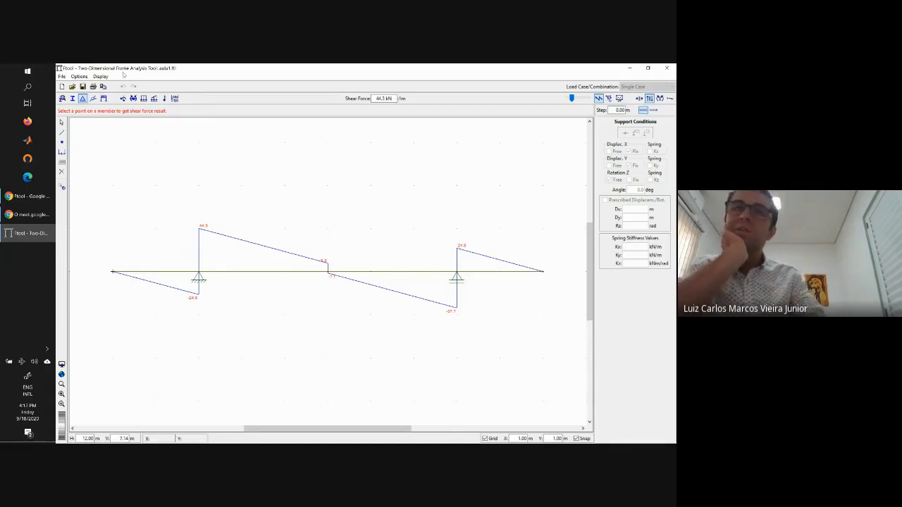
left_click(100, 76)
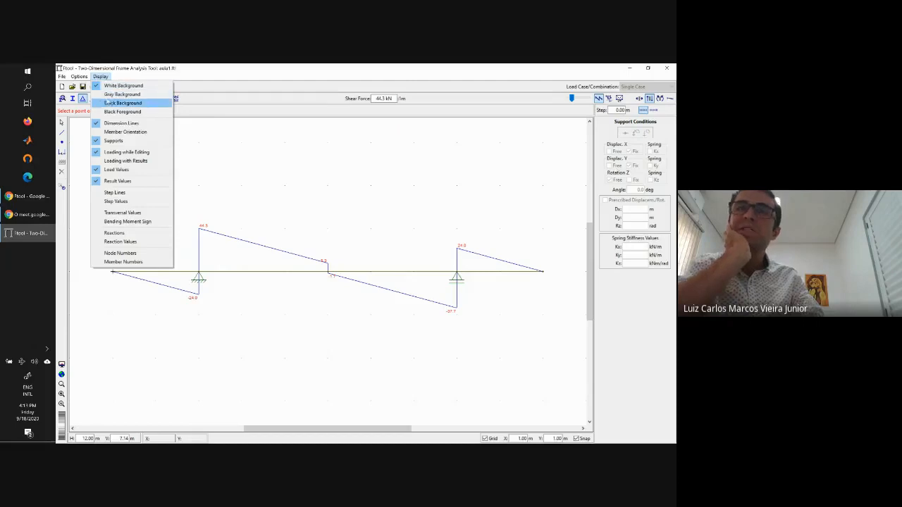
left_click(121, 242)
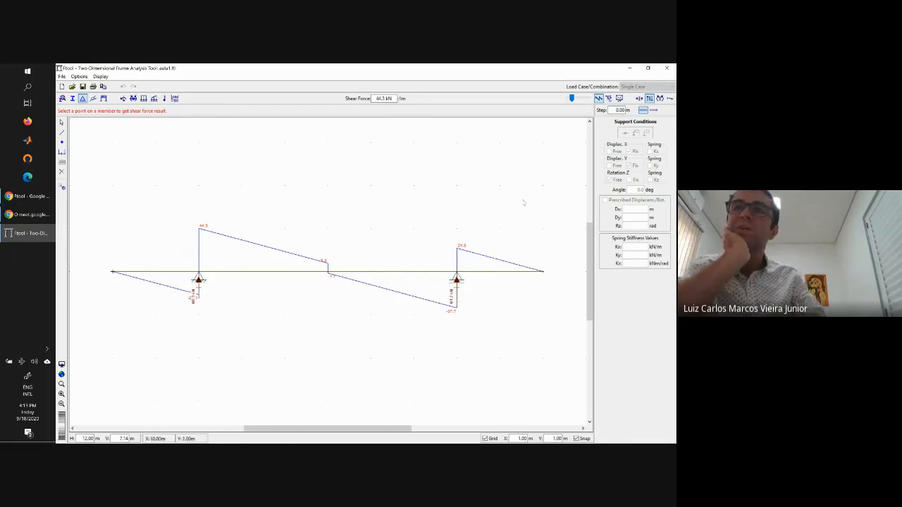
left_click_drag(572, 99, 580, 99)
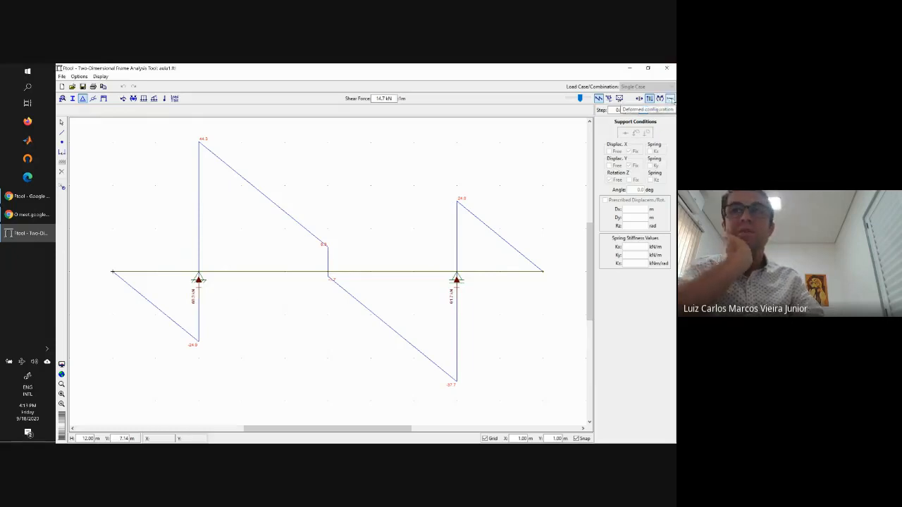
Step: Display the deformed configuration at a deformed factor of about 268.7 and query displacements along the beam
left_click(671, 99)
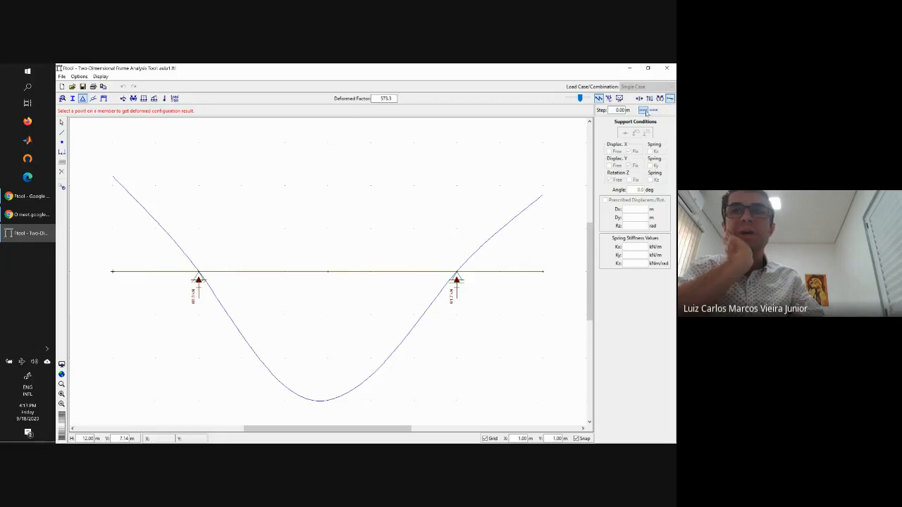
left_click_drag(579, 99, 573, 98)
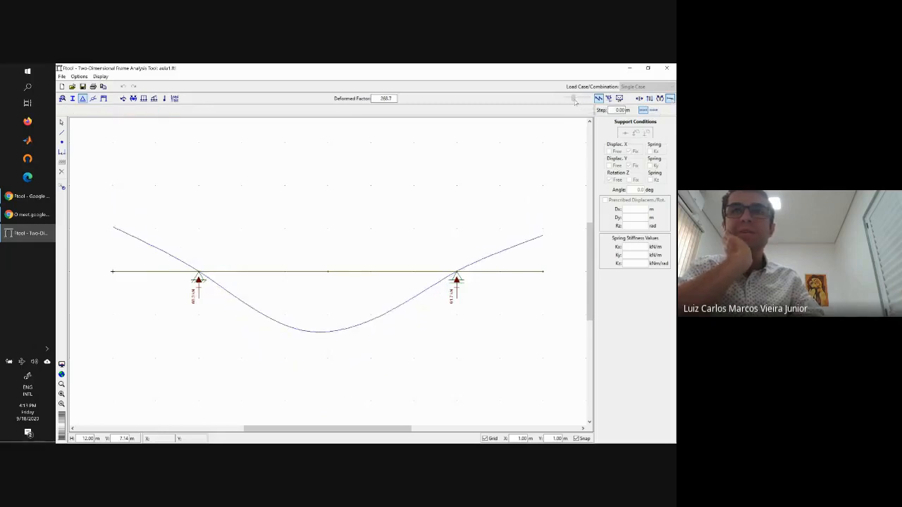
left_click(543, 273)
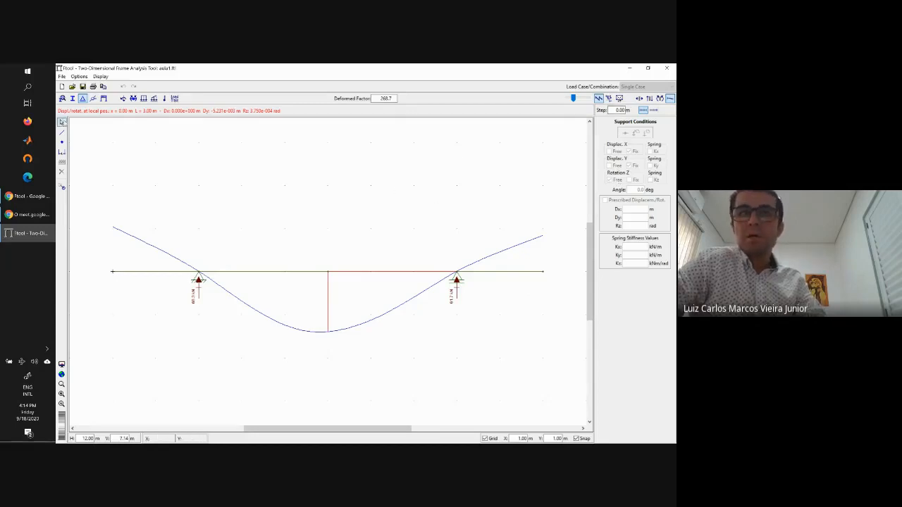
Step: Return to model editing and draw a second horizontal member 10 m long, 5 m above the existing beam
left_click(61, 122)
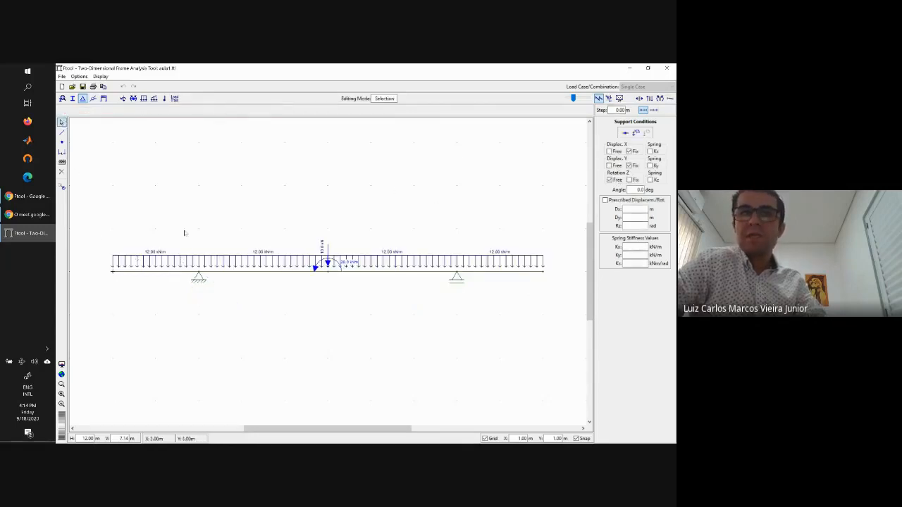
scroll(184, 233, "down", 5)
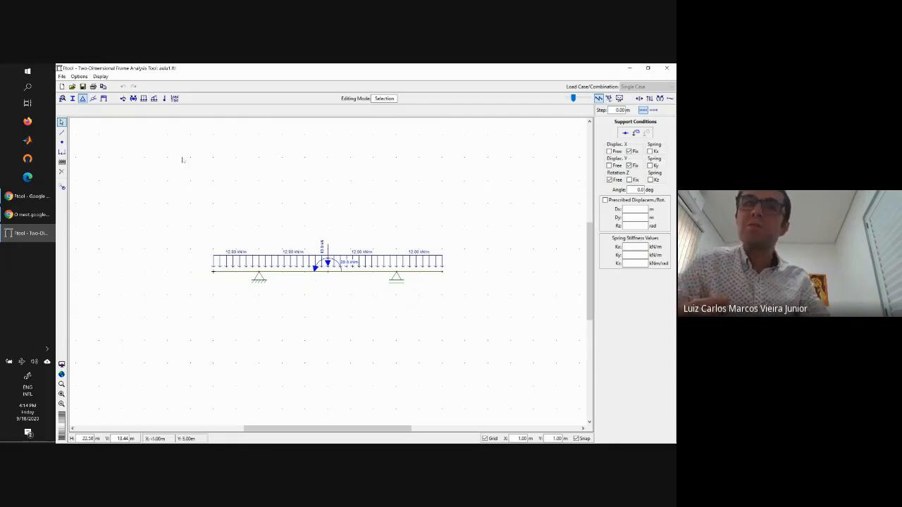
left_click(62, 131)
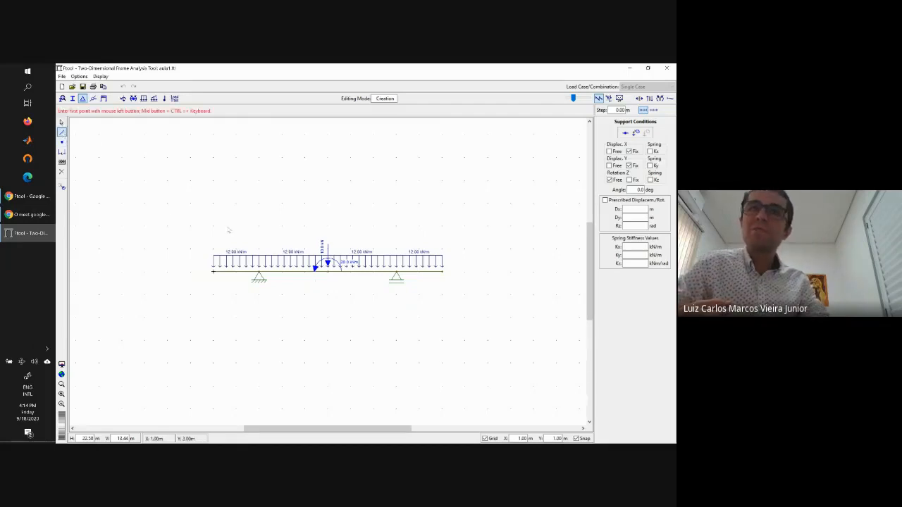
left_click(213, 156)
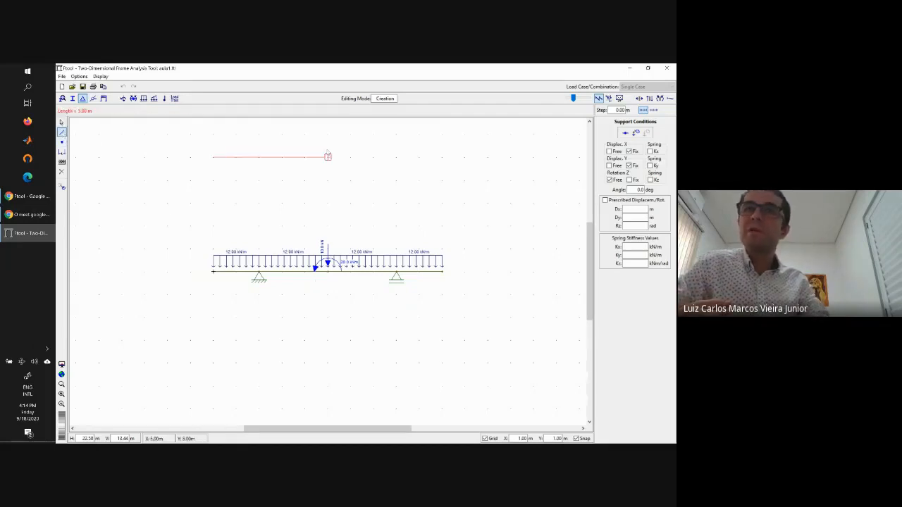
left_click(442, 157)
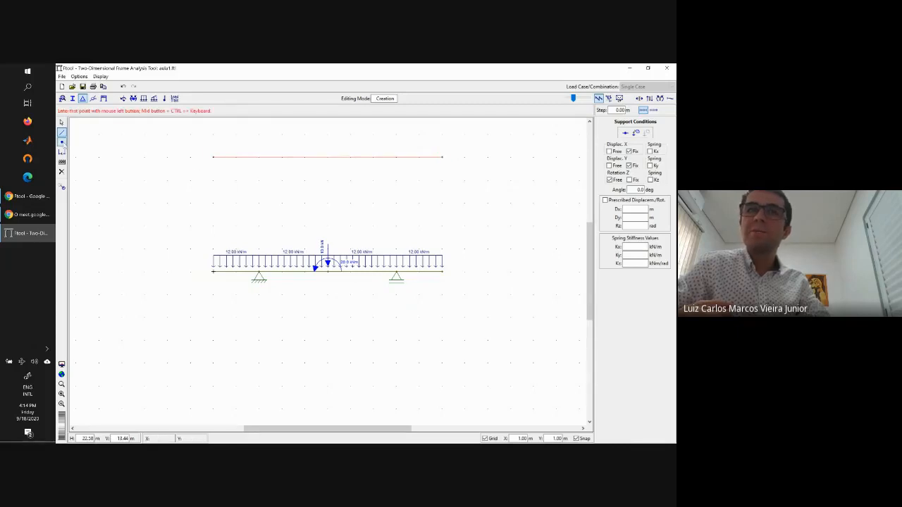
Step: Insert nodes on the upper beam directly above the two supports, at 2 m and 8 m from its left end
left_click(61, 142)
left_click(259, 157)
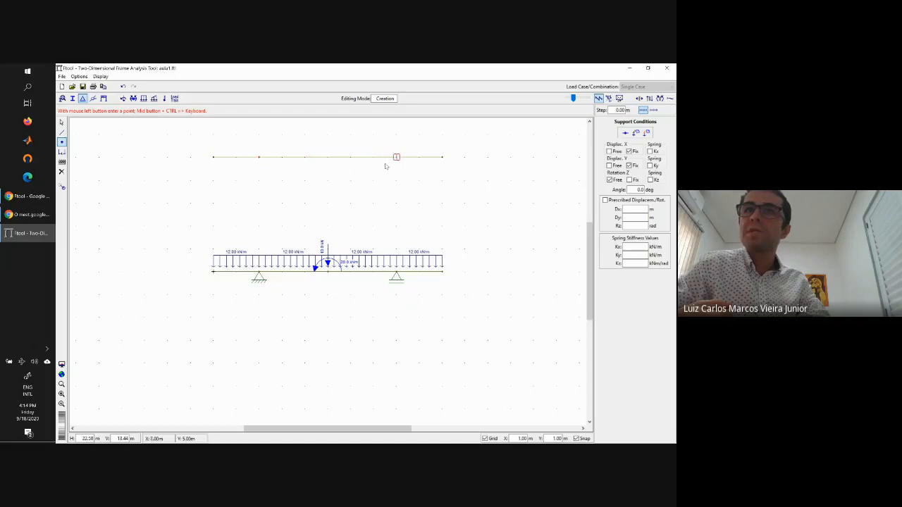
left_click(396, 156)
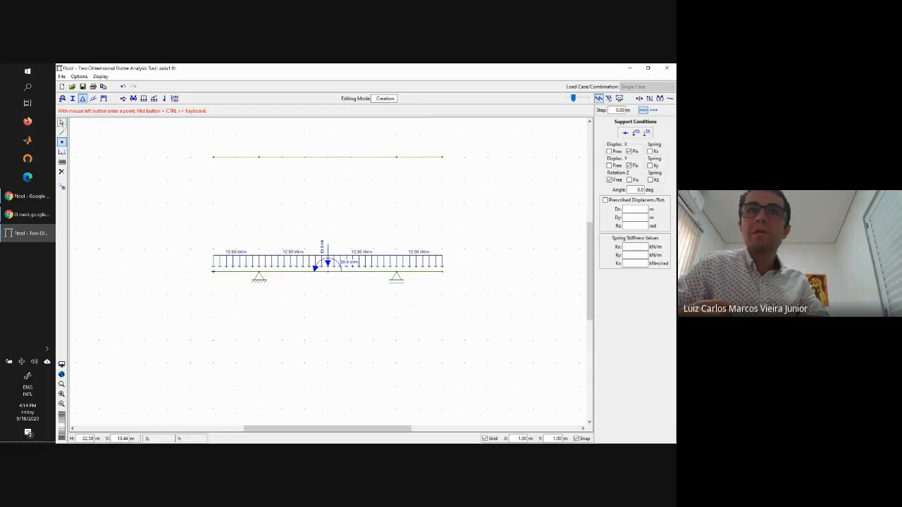
Step: Review the concrete material parameters and the rectangular section properties available for the new upper beam
left_click(62, 99)
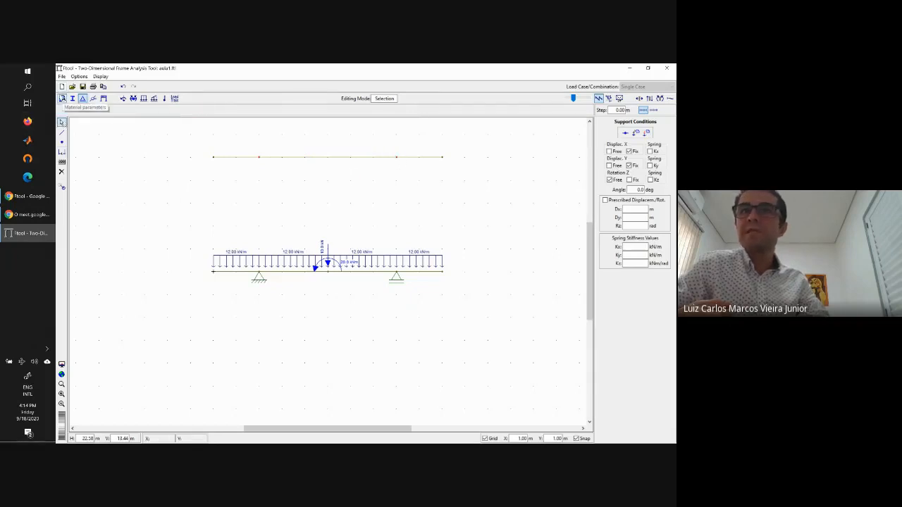
left_click(62, 98)
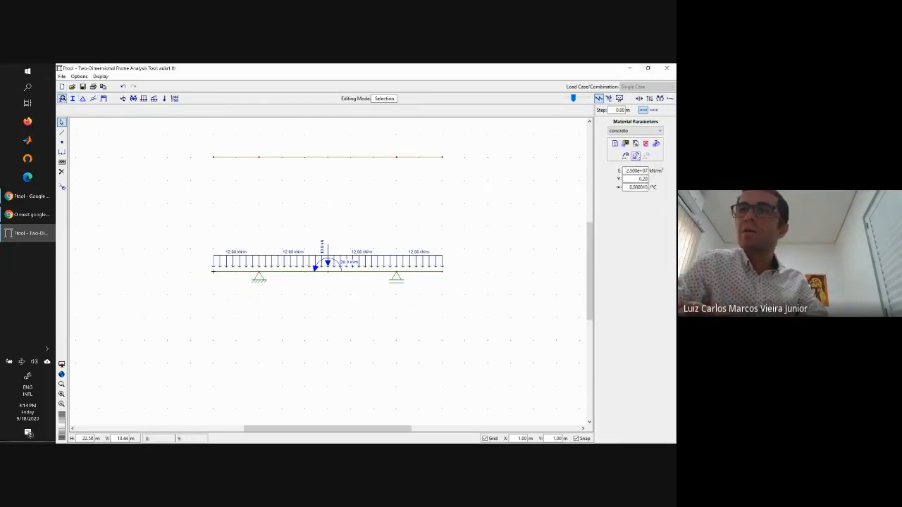
left_click(72, 98)
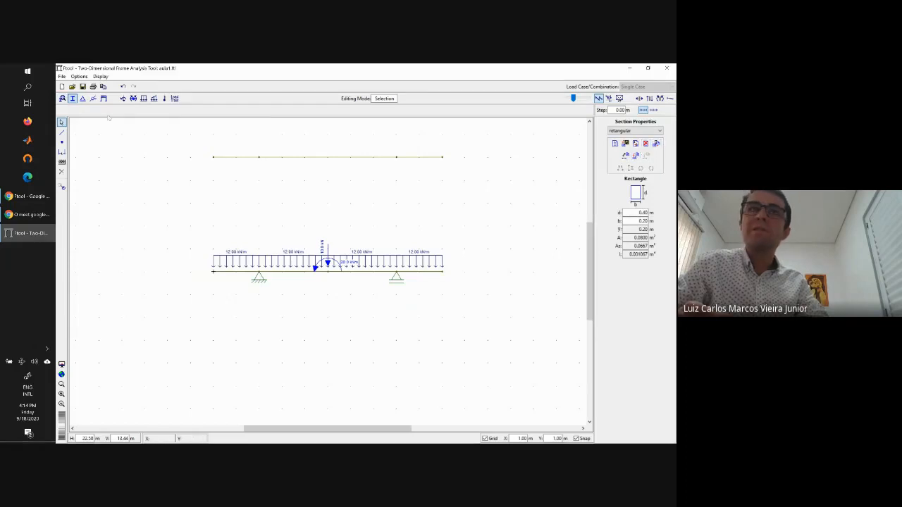
Step: Apply a fixed support to the left end node of the upper beam, with X, Y and rotation all fixed
left_click(82, 98)
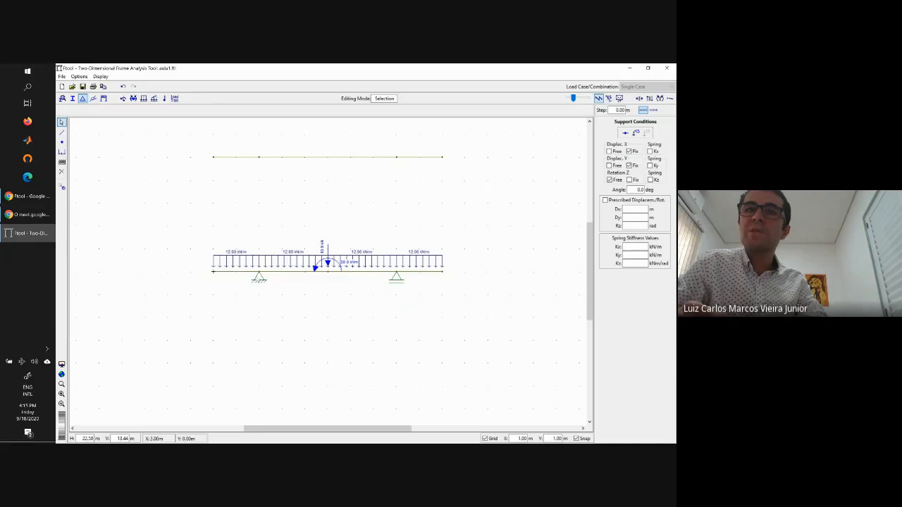
left_click_drag(201, 144, 225, 182)
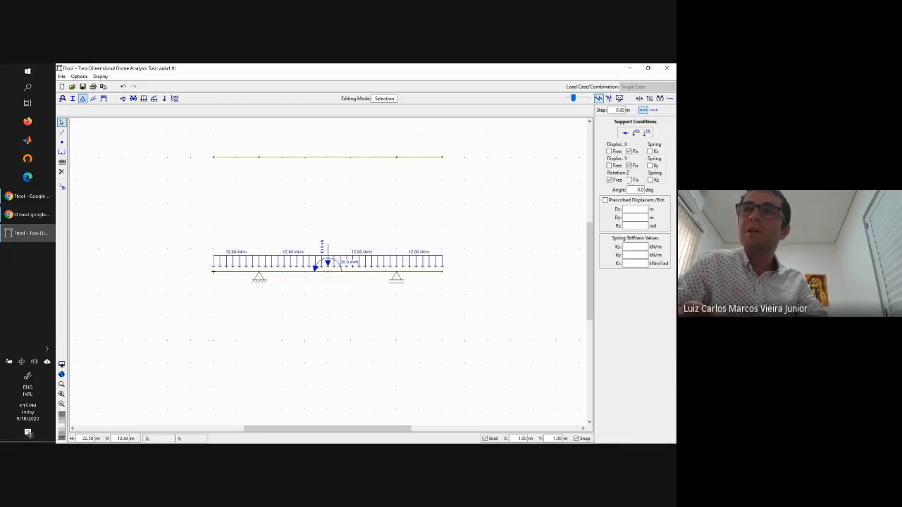
left_click(629, 179)
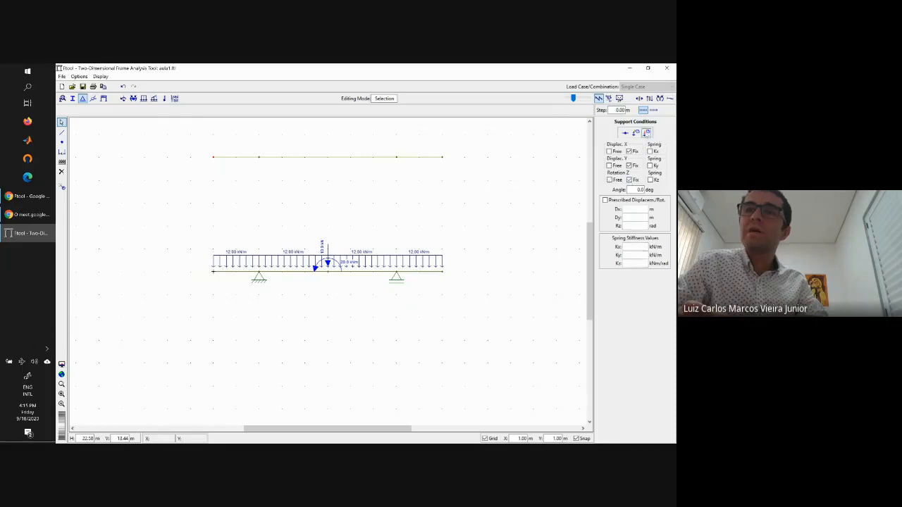
left_click(646, 134)
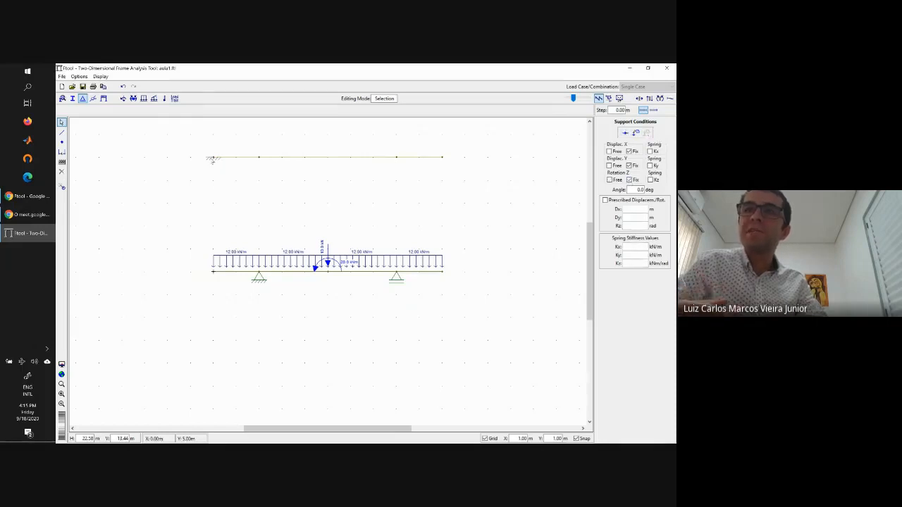
Step: Try rotating the upper beam's fixed support to an angle of 90 degrees
double_click(639, 190)
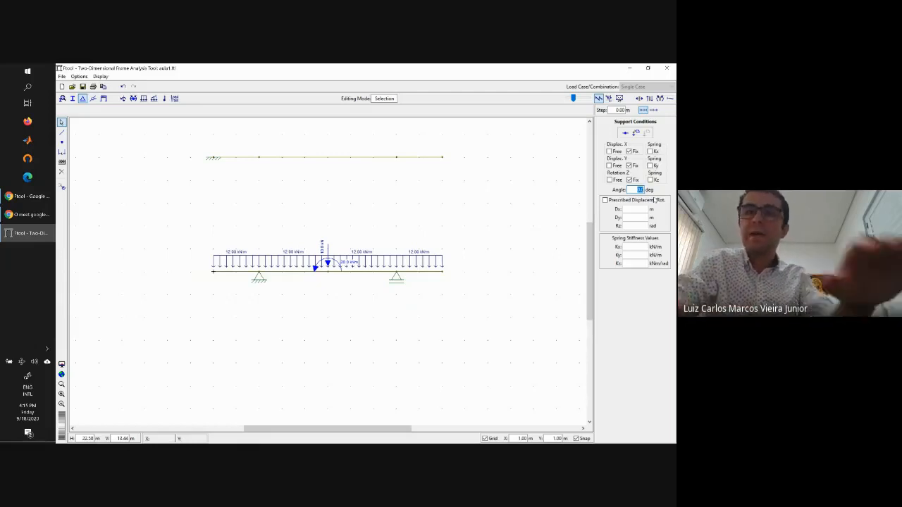
type("90")
key("Return")
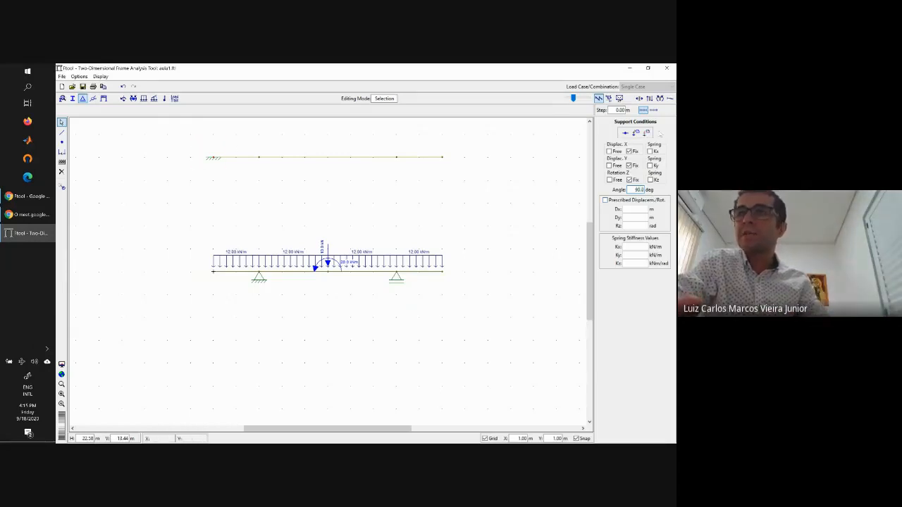
left_click(647, 133)
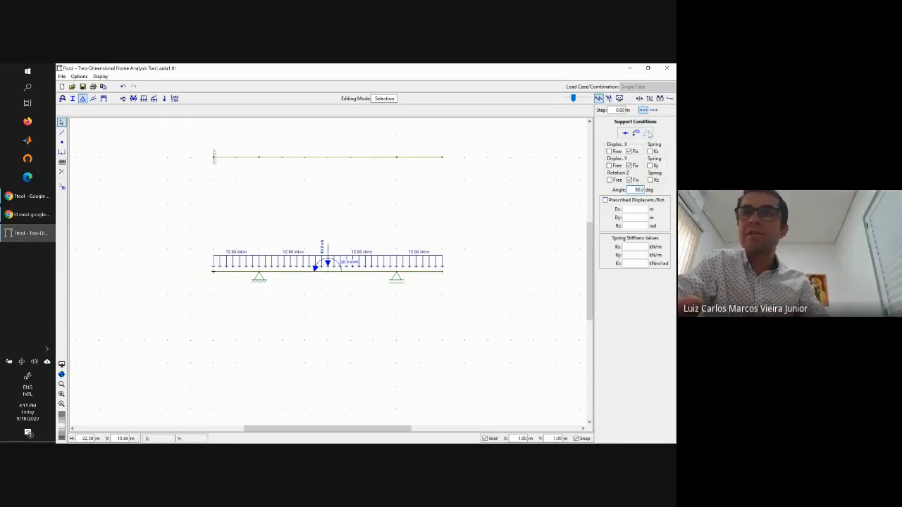
Step: Set the angle of the upper beam's fixed support to -90 degrees and apply it to the left end node
left_click_drag(635, 190, 651, 191)
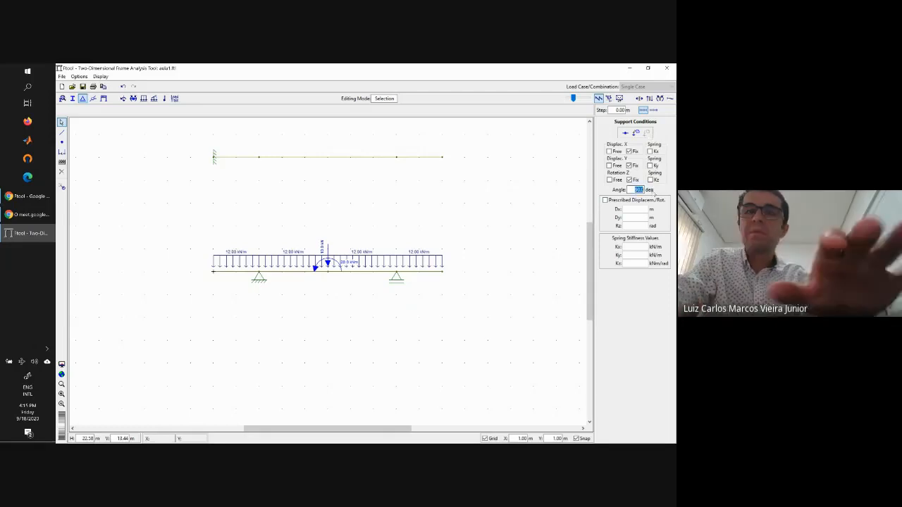
type("-90")
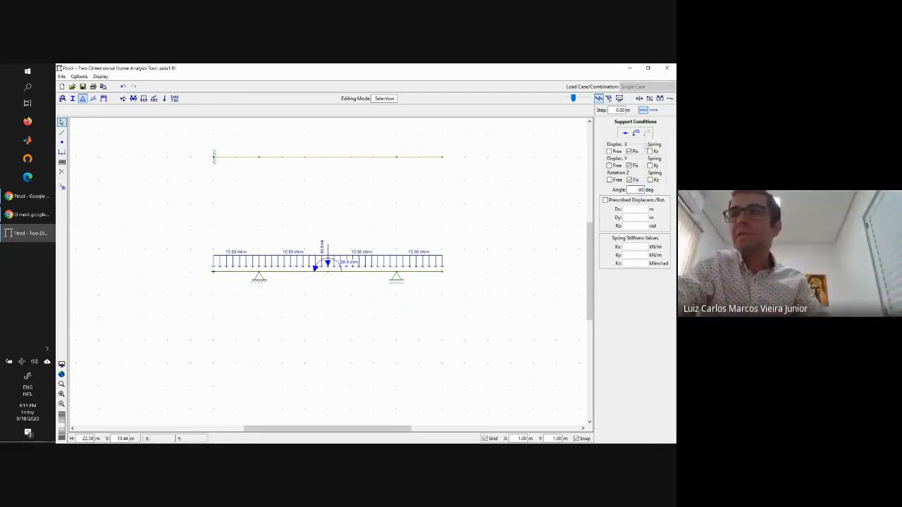
left_click_drag(203, 140, 219, 162)
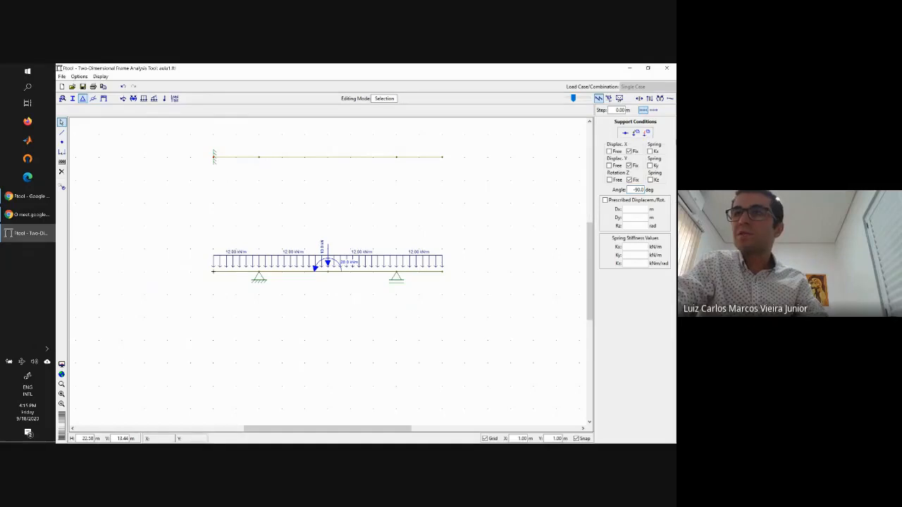
left_click(646, 133)
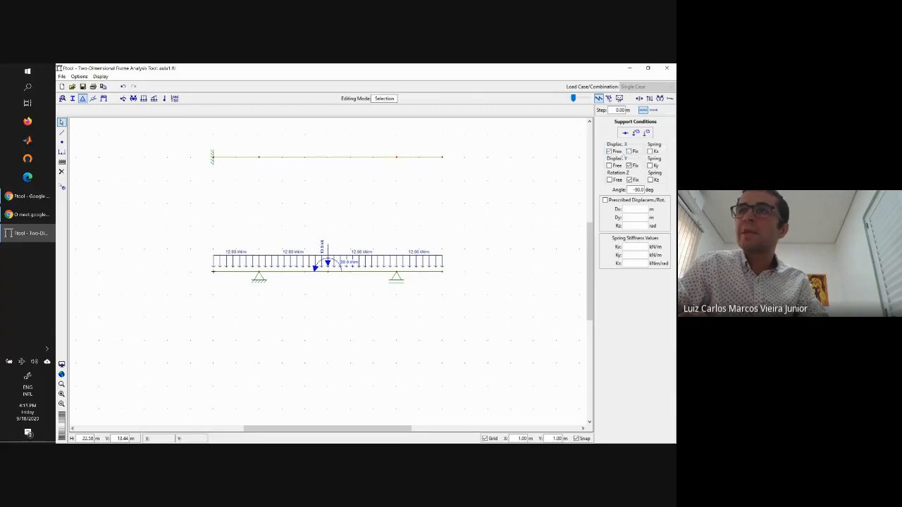
Step: Add a roller support at the upper beam's 8 m node, with X and rotation free, Y fixed and no angle
double_click(639, 190)
key("BackSpace")
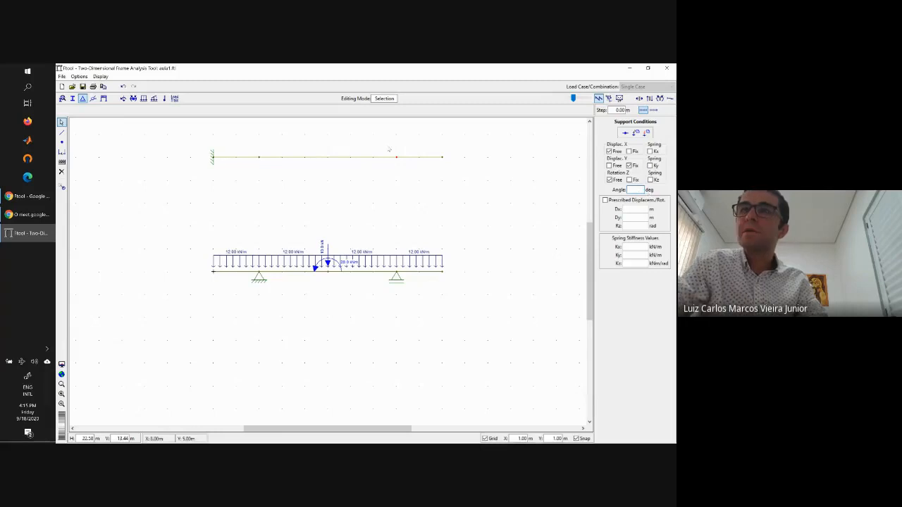
left_click(647, 133)
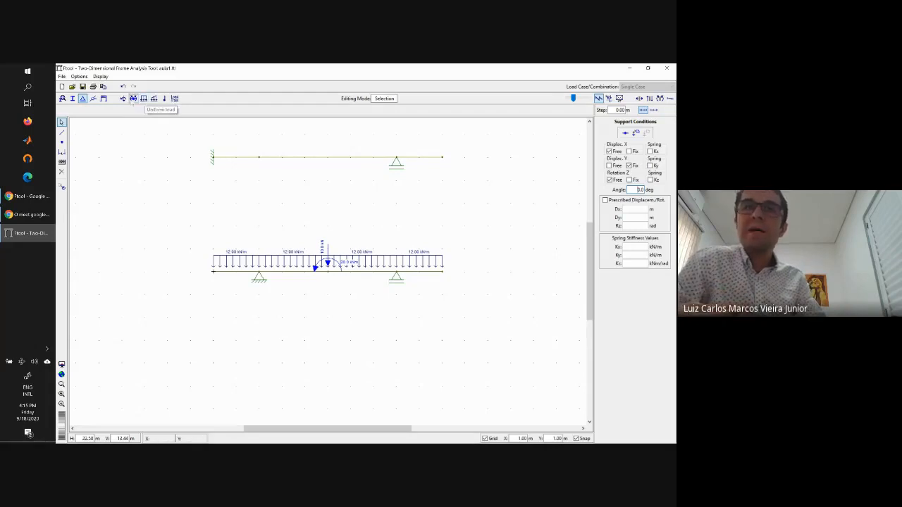
Step: Insert a node at the upper beam's 5 m midpoint and apply the existing nodal load of Fy -10 kN and Mz 20 kNm
left_click(123, 98)
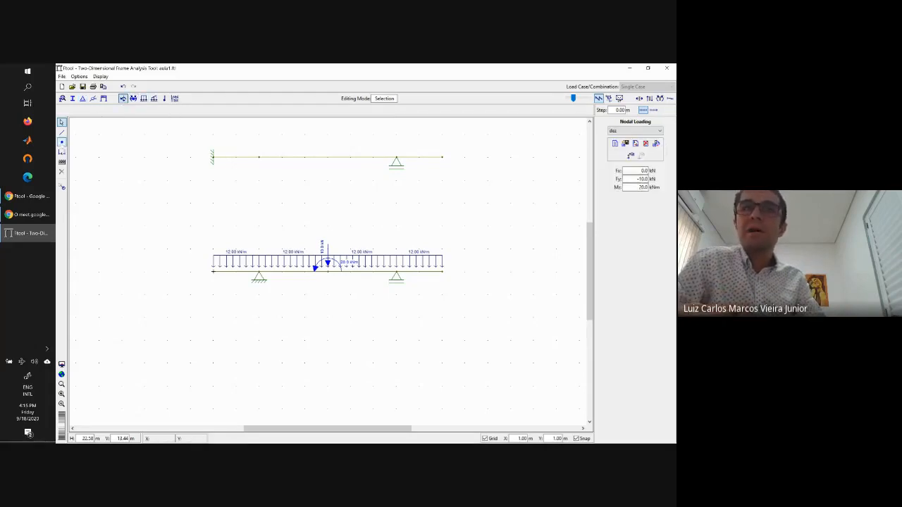
left_click(62, 142)
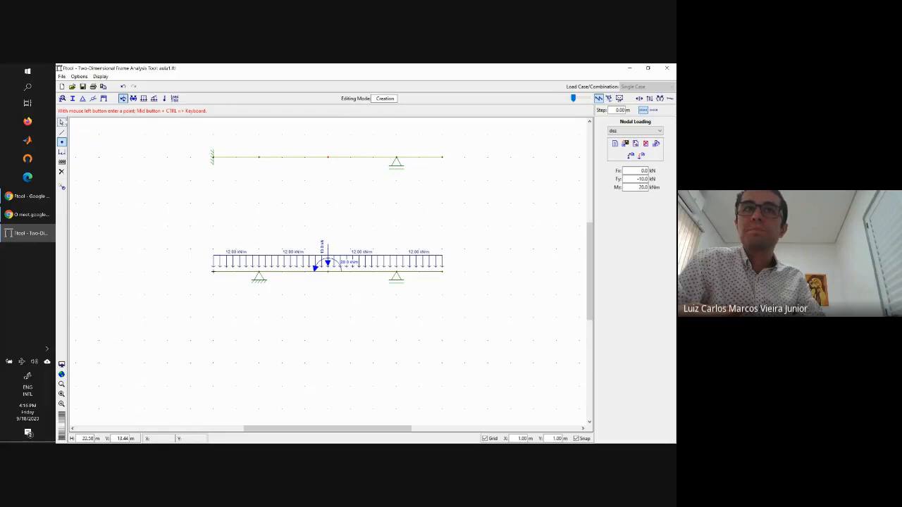
left_click(61, 123)
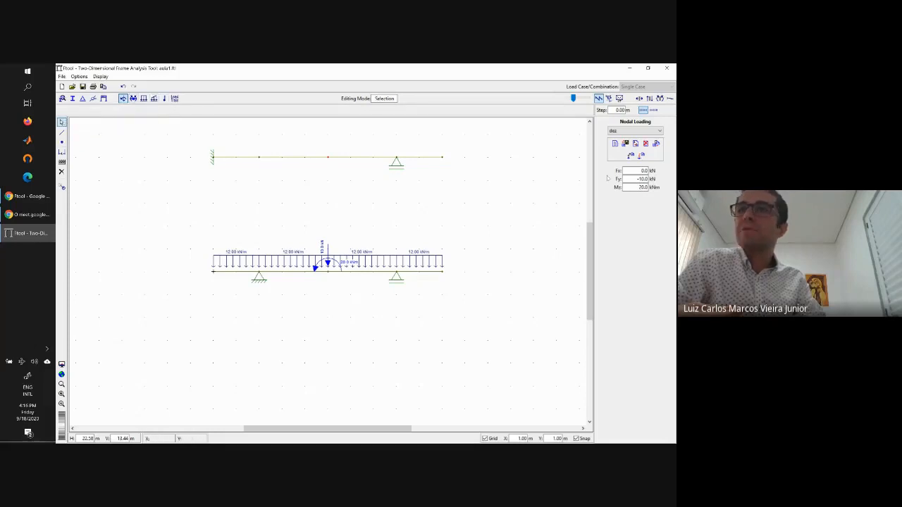
left_click(642, 155)
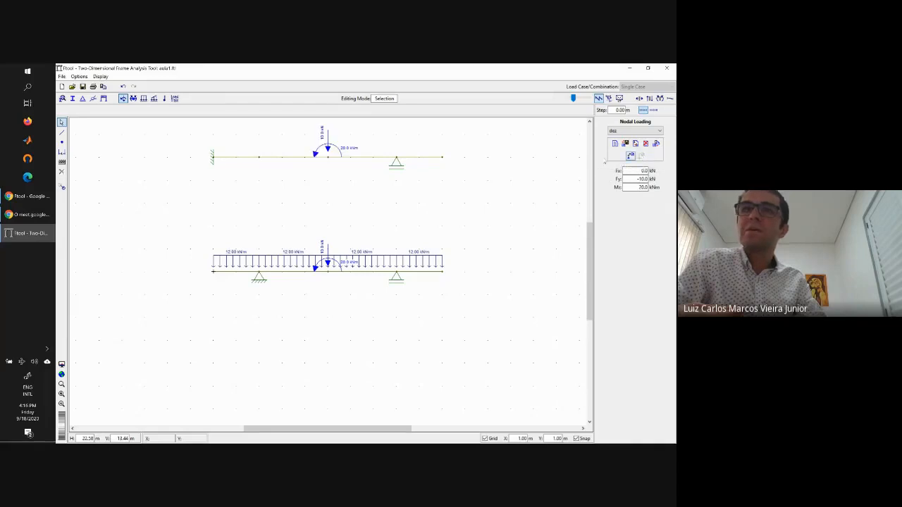
Step: Apply the existing uniform load 12, with Qy -12 kN/m in the global direction, to all members of the upper beam
left_click(144, 98)
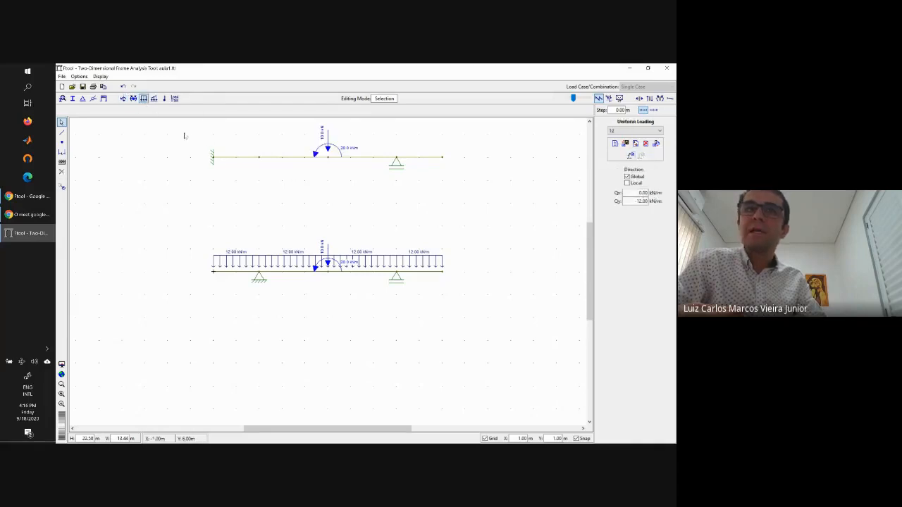
left_click_drag(167, 131, 492, 210)
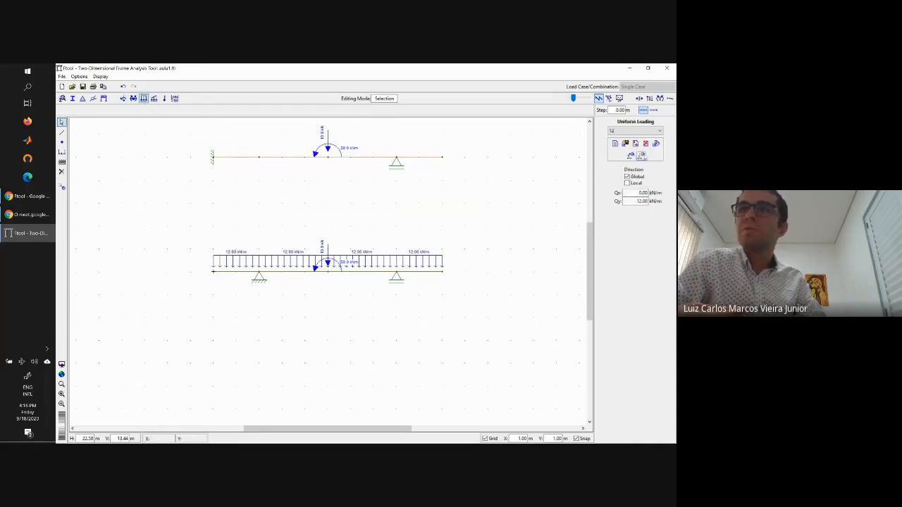
left_click(640, 155)
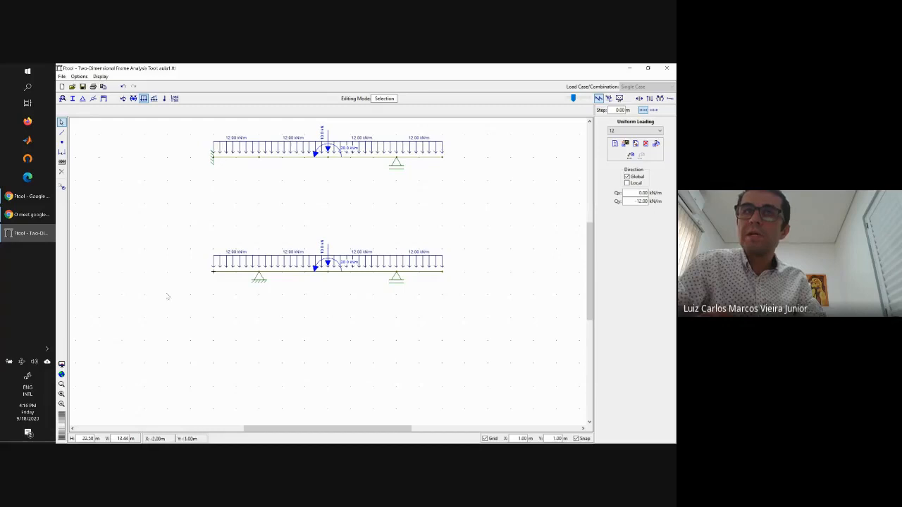
Step: Display the bending moment diagrams with both beams fully in view
left_click(61, 374)
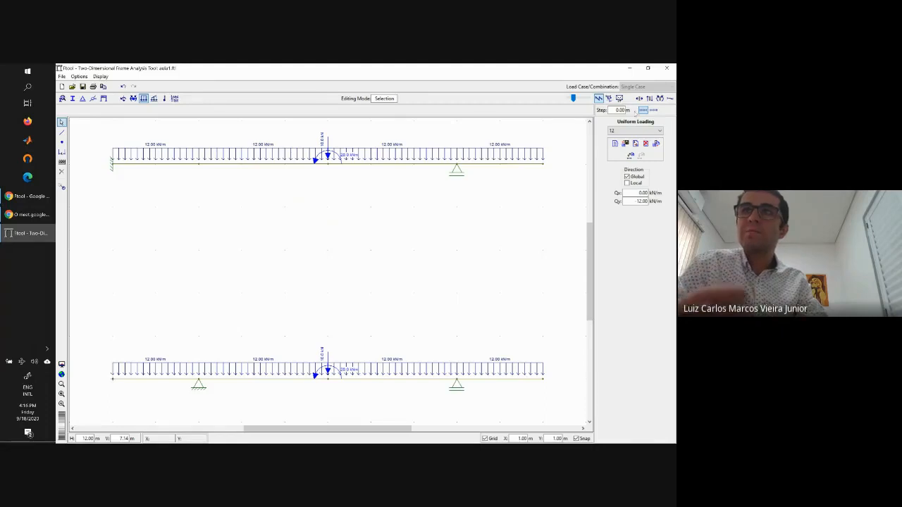
left_click(660, 99)
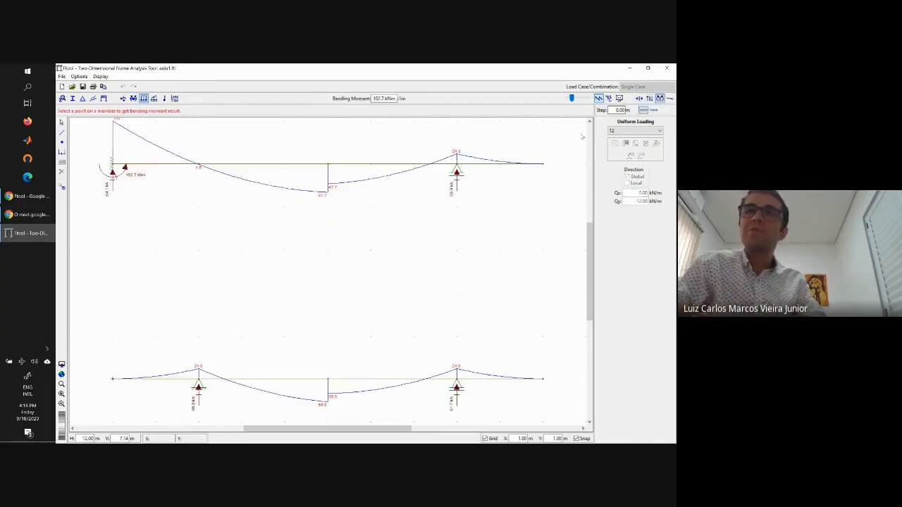
scroll(463, 243, "down", 1)
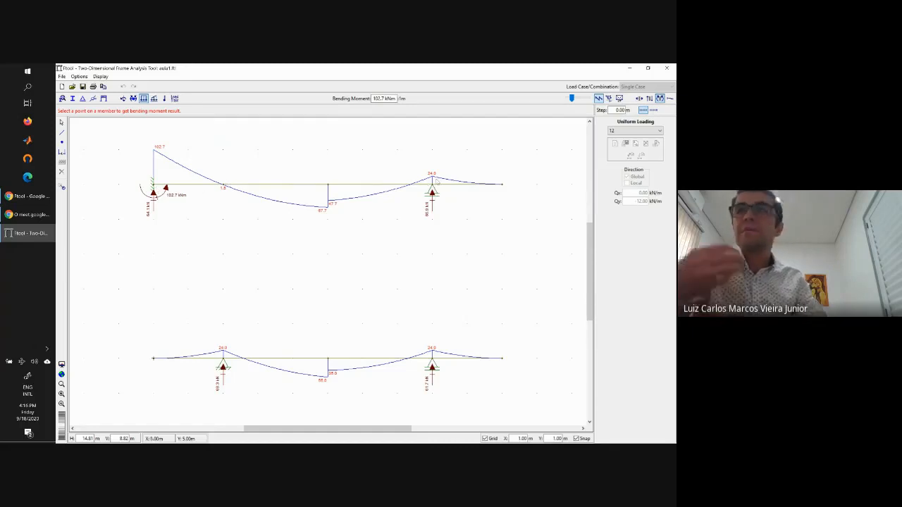
Step: Display the shear force diagrams of both beams, followed by their deformed configurations
left_click(659, 99)
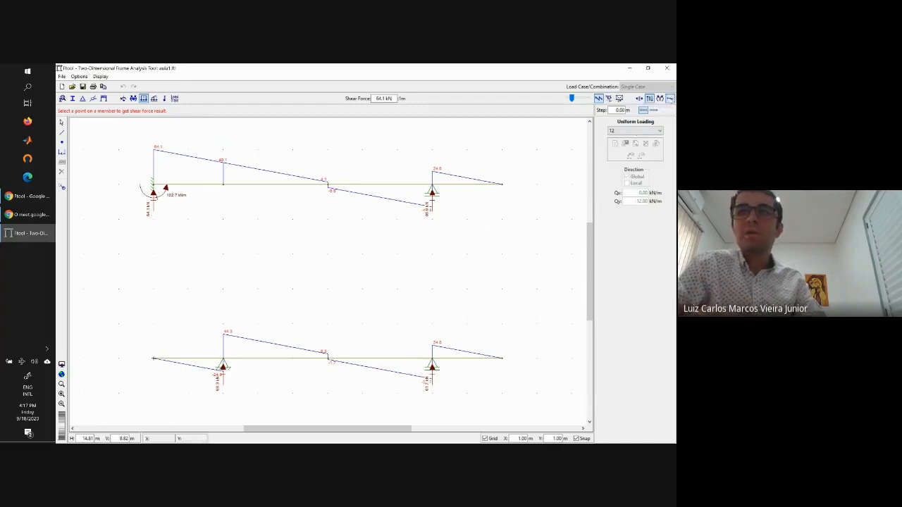
left_click(669, 98)
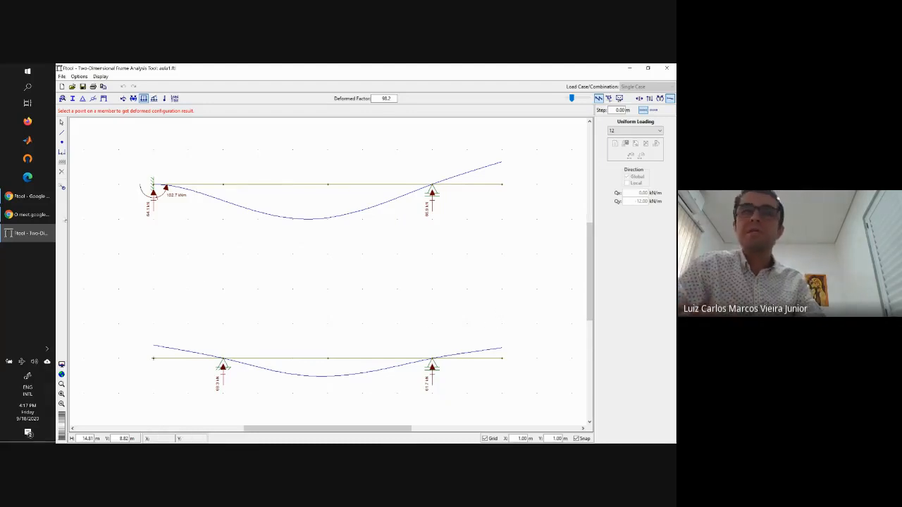
Step: Switch to the Google Meet call and stop sharing the screen
mouse_move(54, 223)
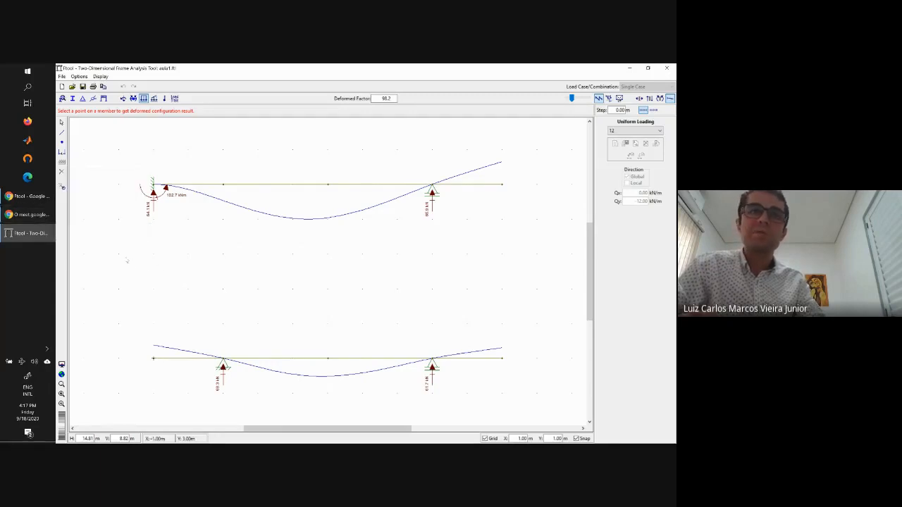
left_click(40, 215)
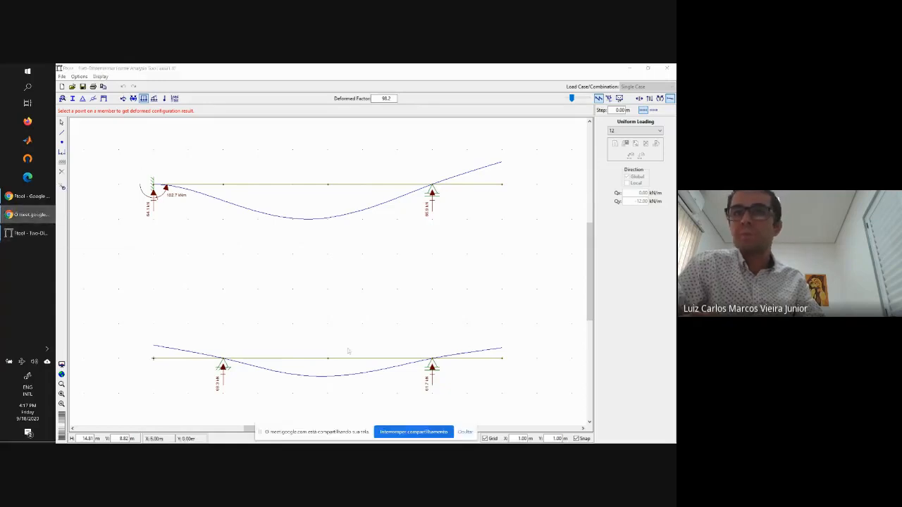
left_click(443, 437)
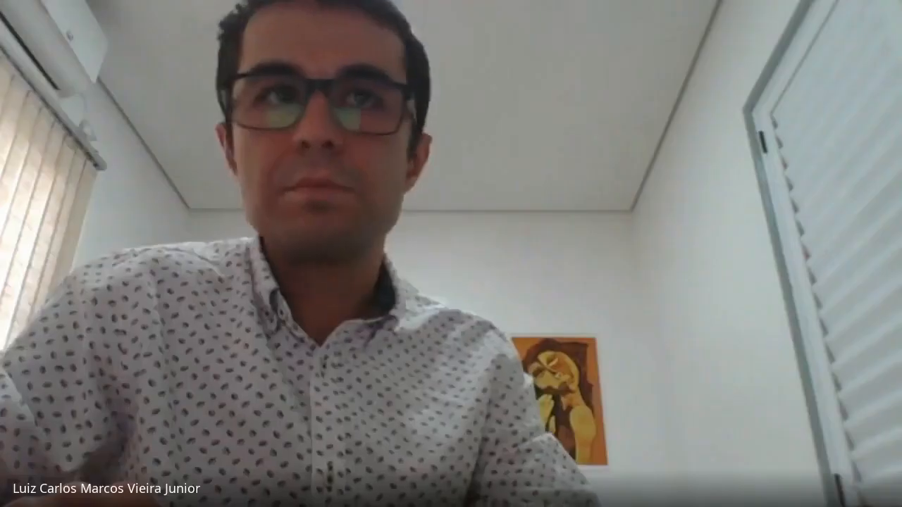